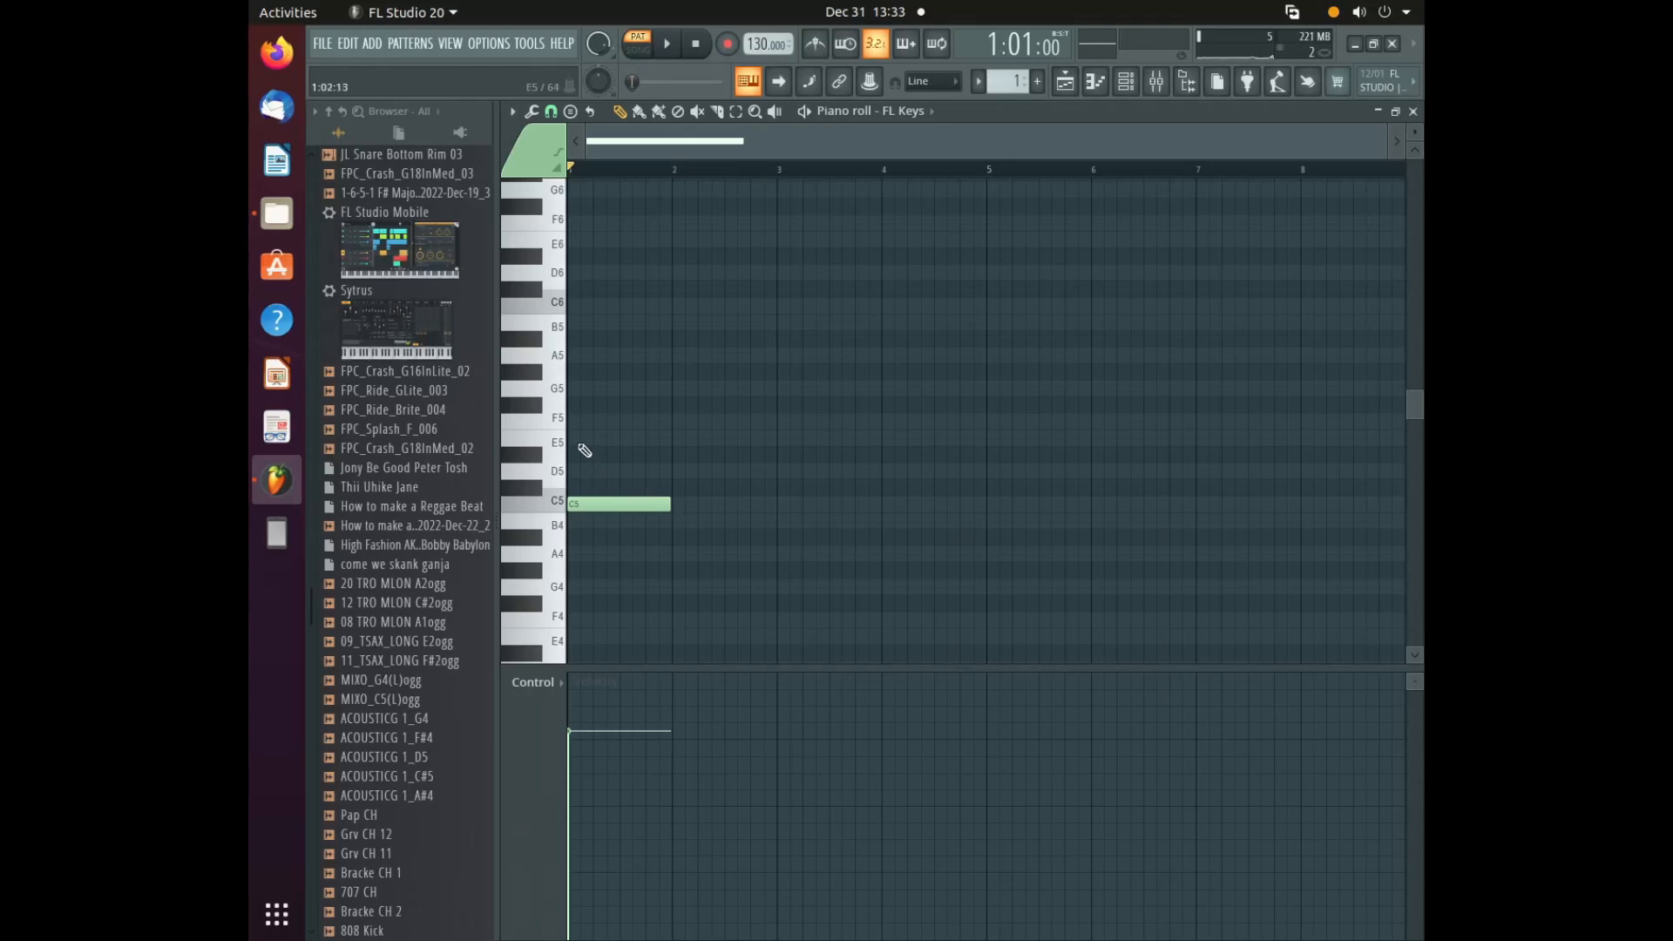
- Complete the bar 1 chord with E5 and G5 above C5, and place F5, A5 and B5 in bar 2
{"action": "left_click", "coordinate": [575, 388]}
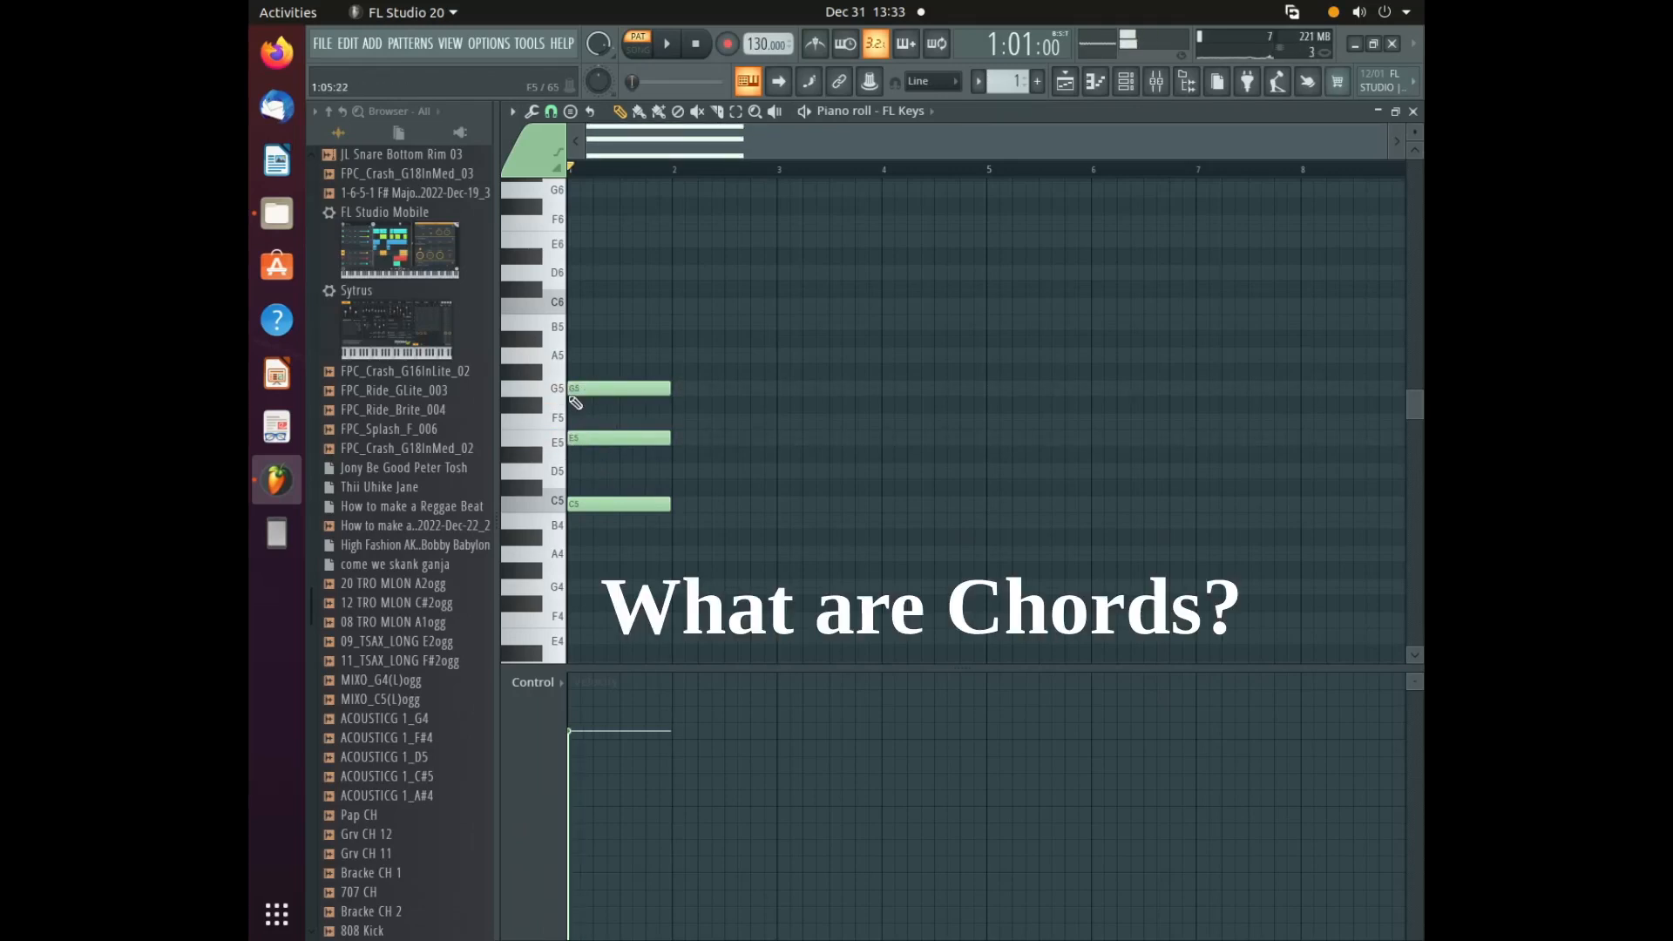
{"action": "left_click", "coordinate": [676, 423]}
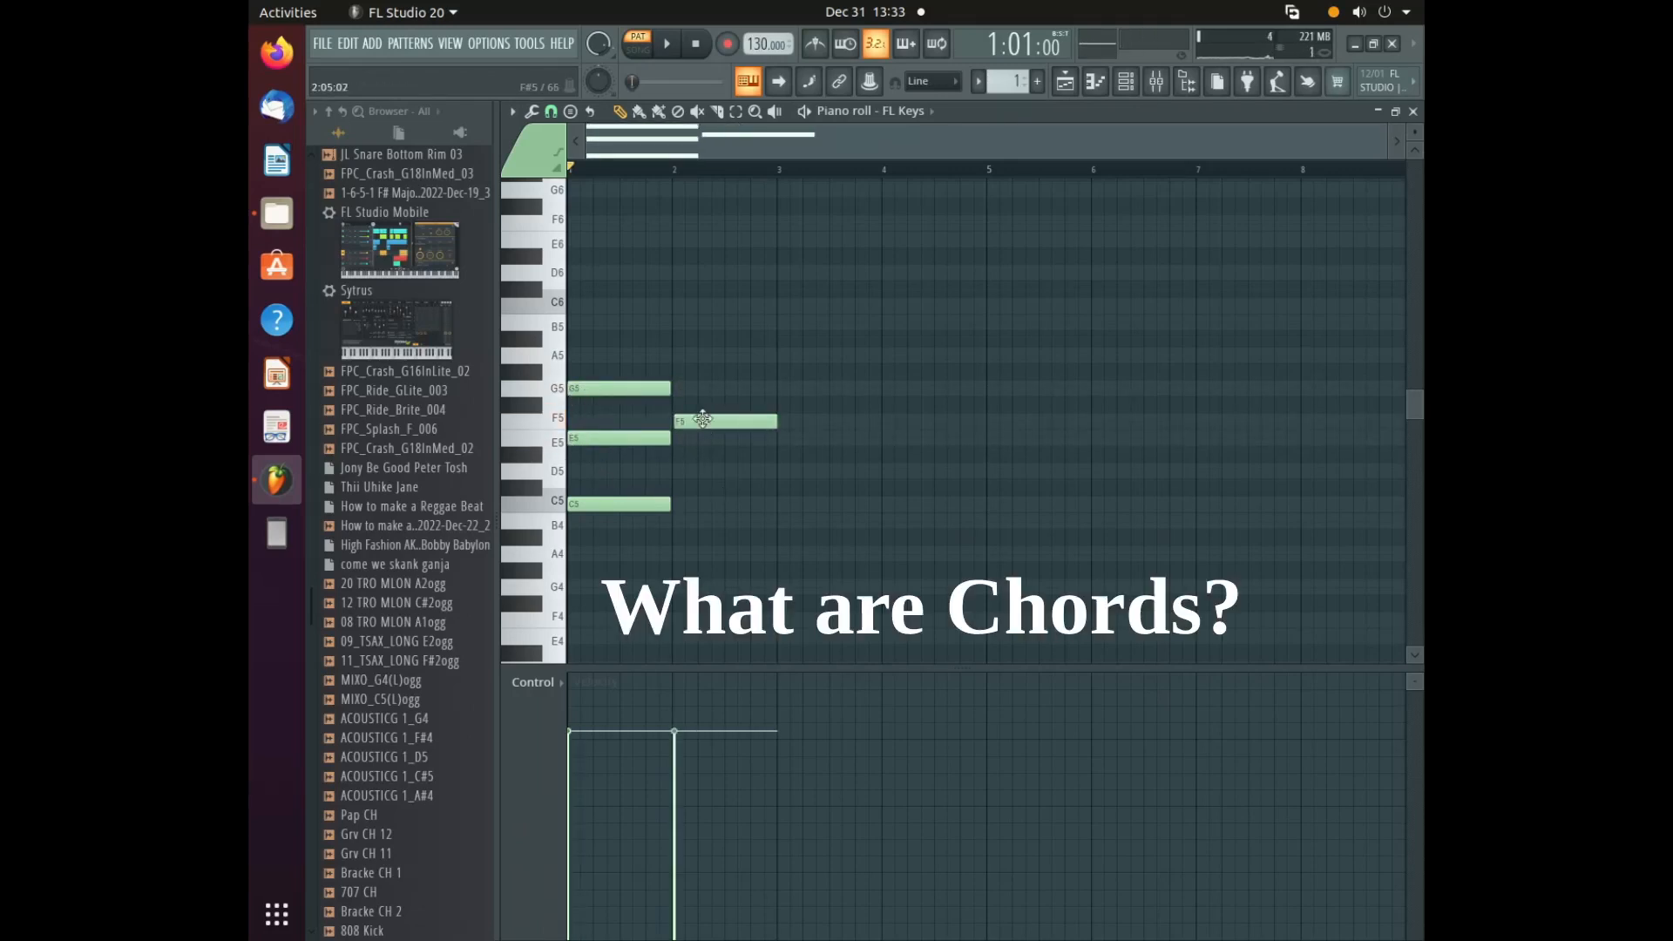
{"action": "left_click", "coordinate": [676, 354]}
{"action": "left_click", "coordinate": [681, 323]}
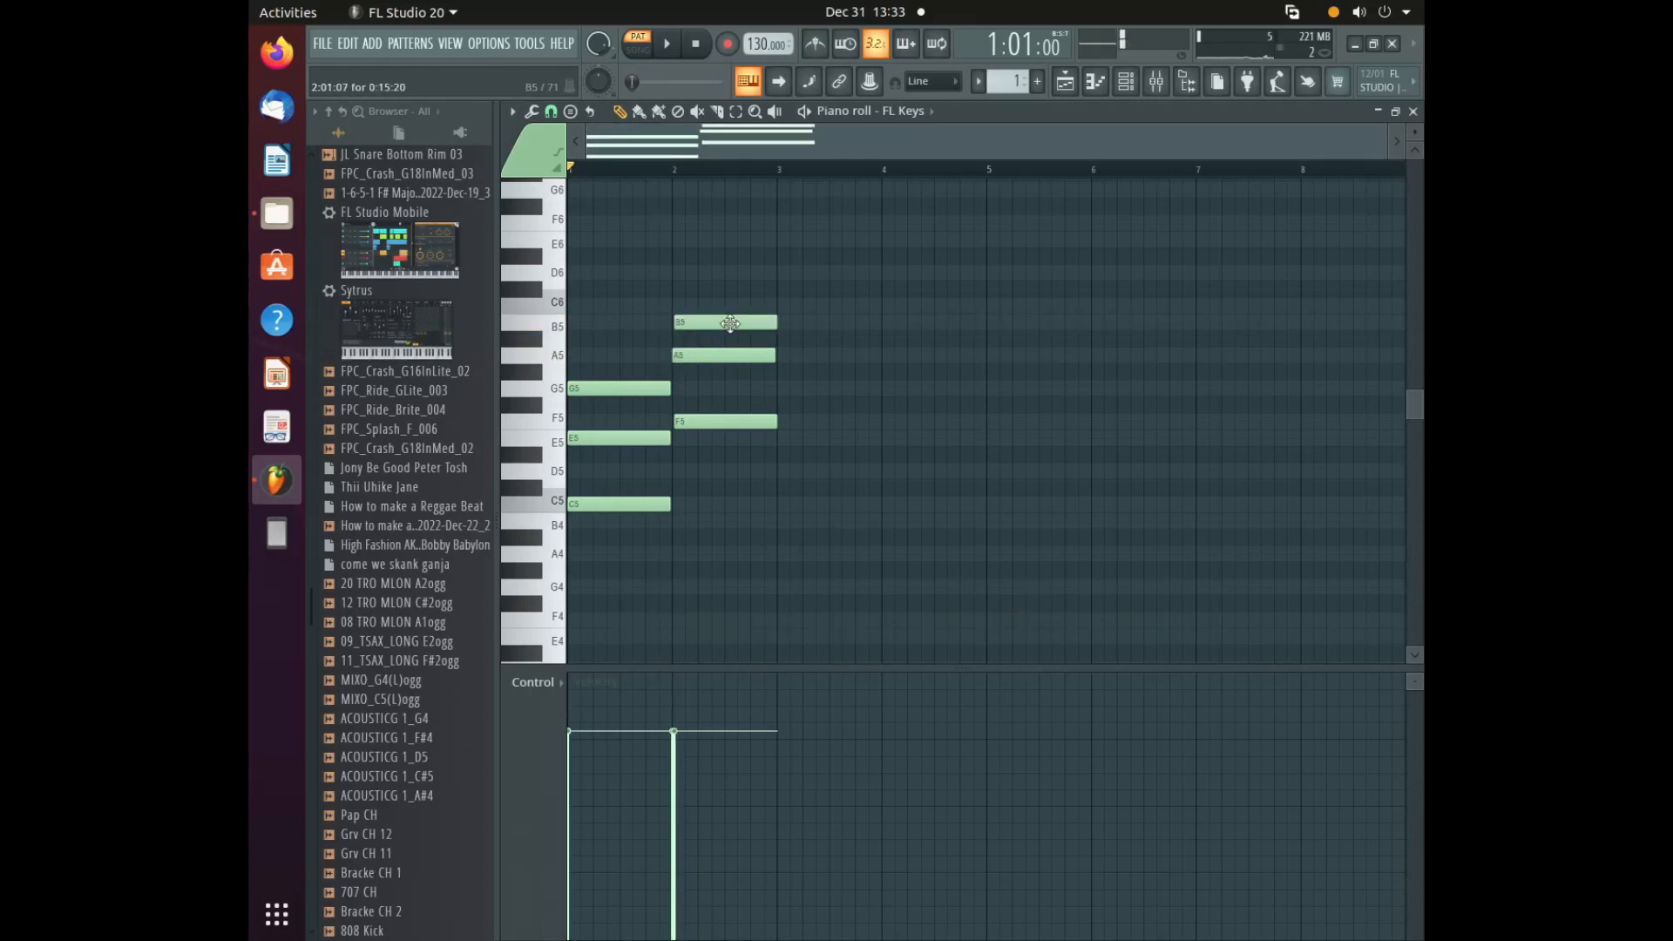
- Place a G5, B5 and D6 chord in bar 3, aligning the B5 note with the start of the bar
{"action": "left_click", "coordinate": [781, 394]}
{"action": "left_click", "coordinate": [782, 324]}
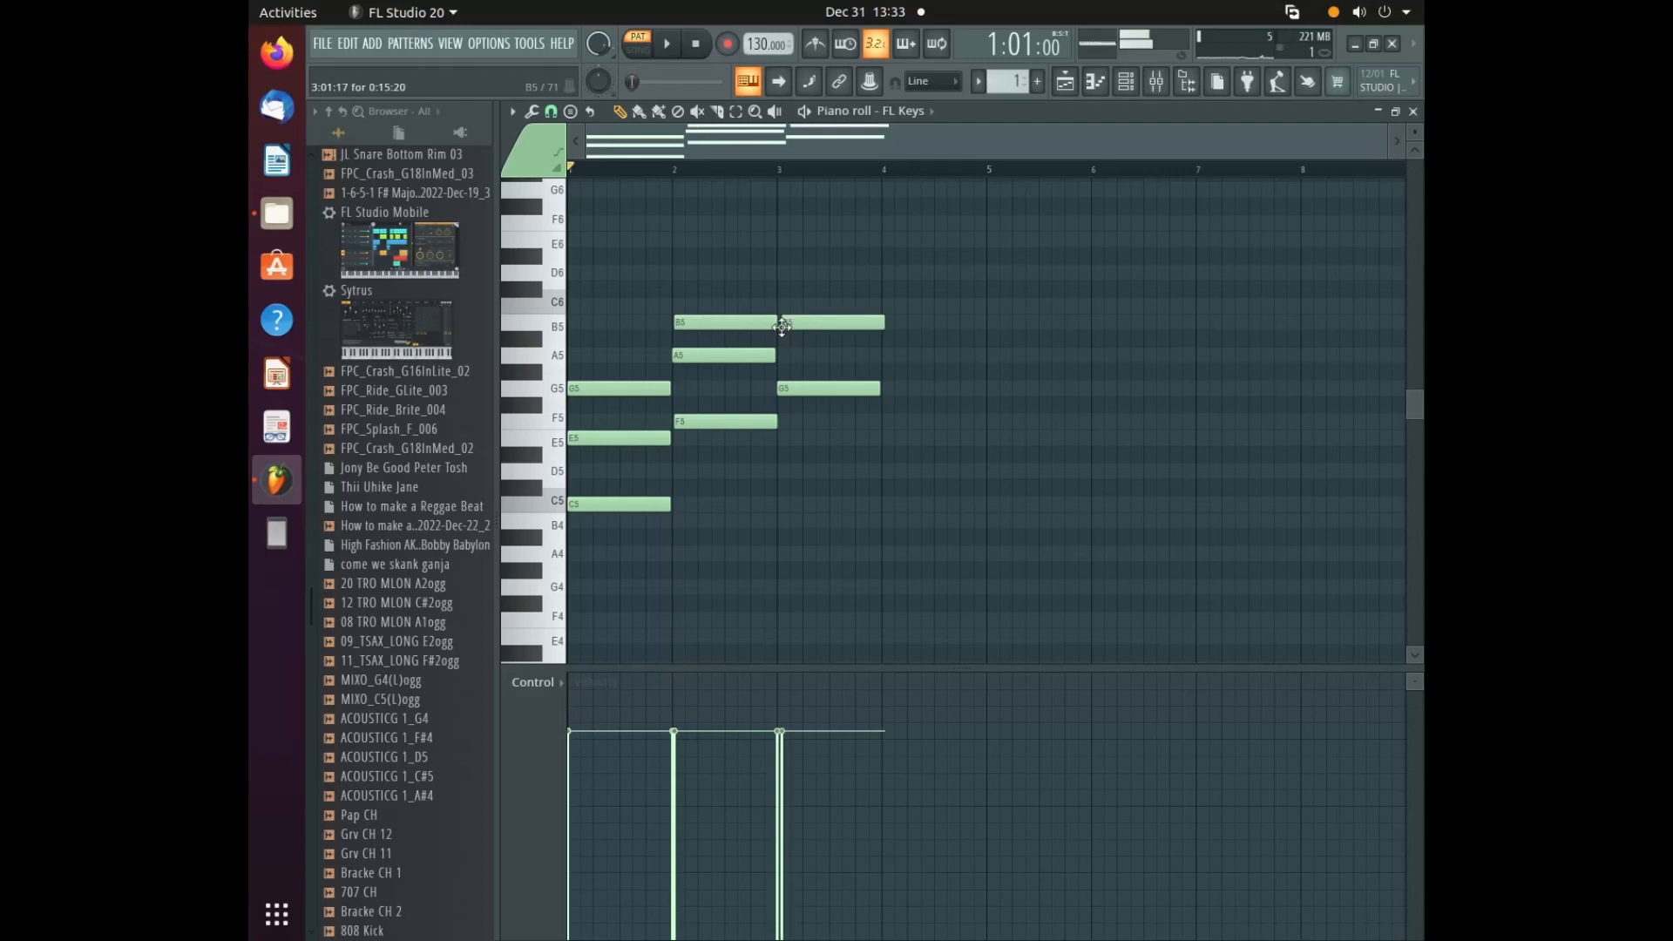
{"action": "left_click_drag", "start_coordinate": [824, 324], "coordinate": [819, 324]}
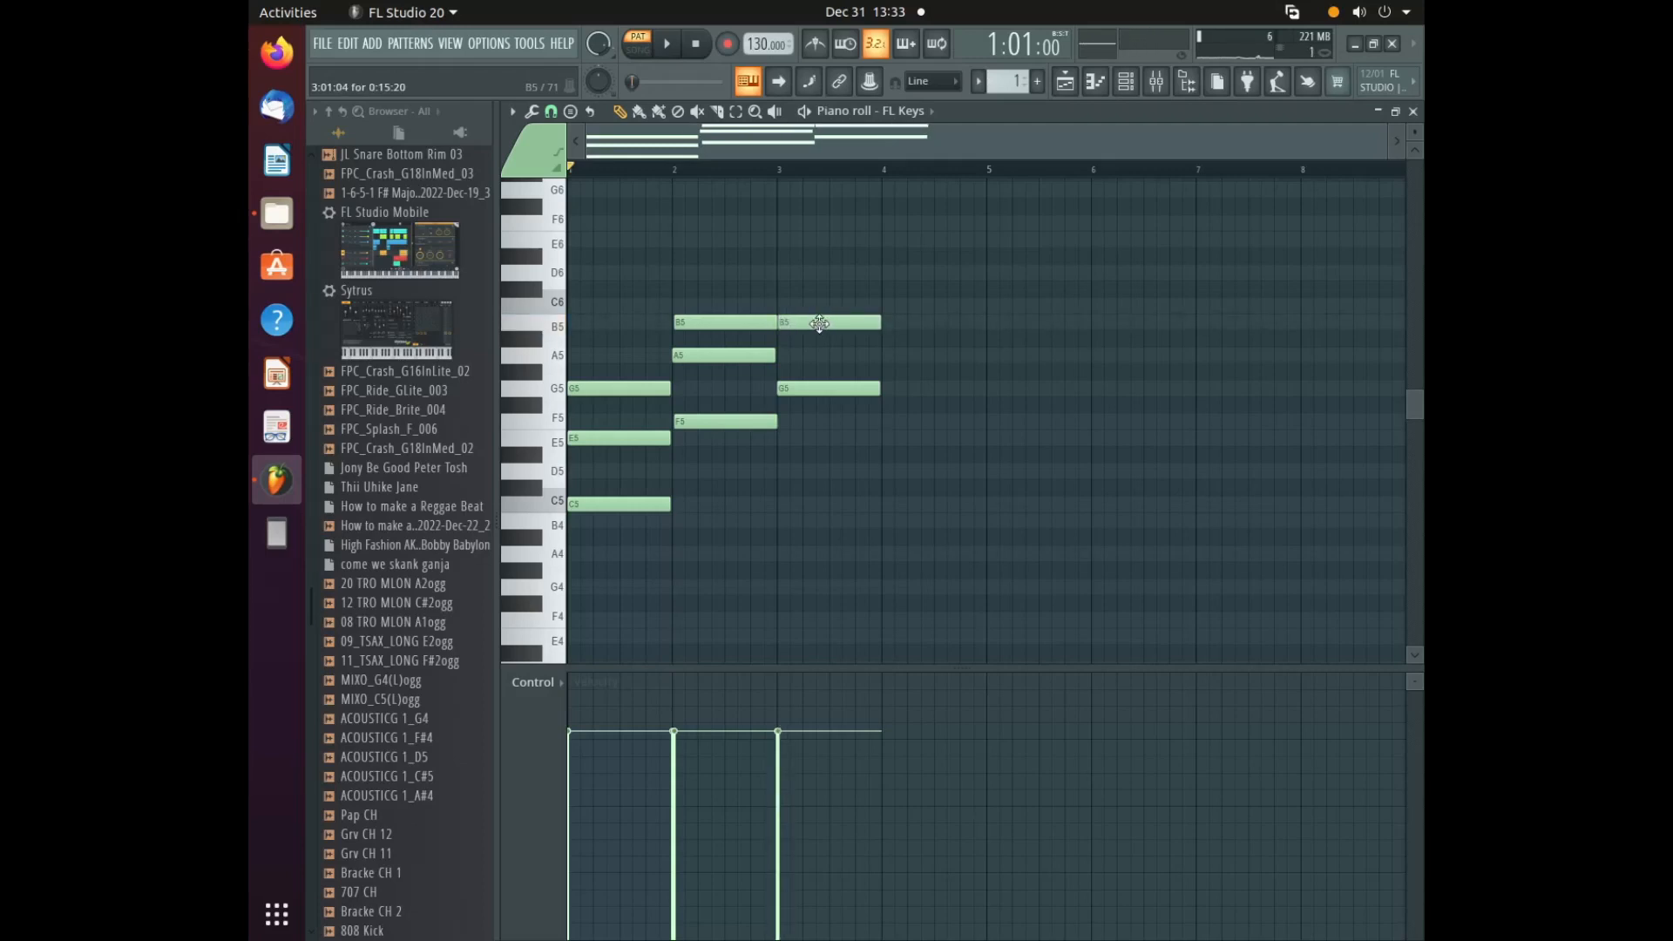
{"action": "left_click", "coordinate": [778, 273]}
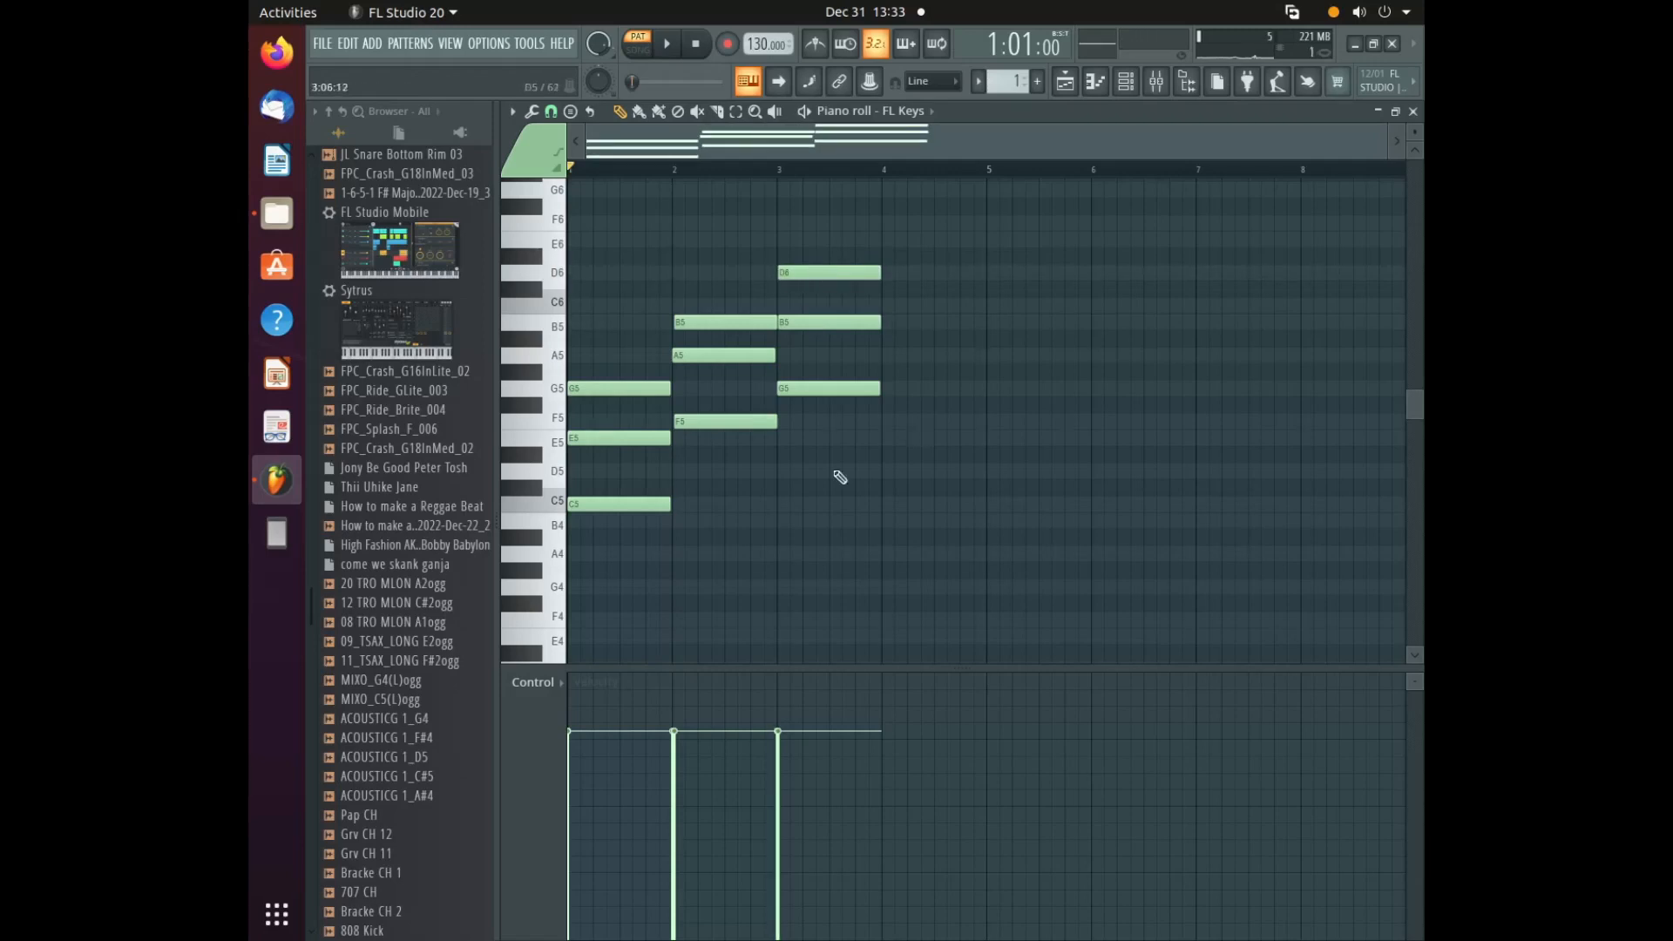
- Copy the C5, E5 and G5 chord from bar 1 to bar 4 and clear the selection
{"action": "left_click_drag", "start_coordinate": [608, 364], "coordinate": [610, 538]}
{"action": "left_click_drag", "start_coordinate": [616, 384], "coordinate": [915, 392]}
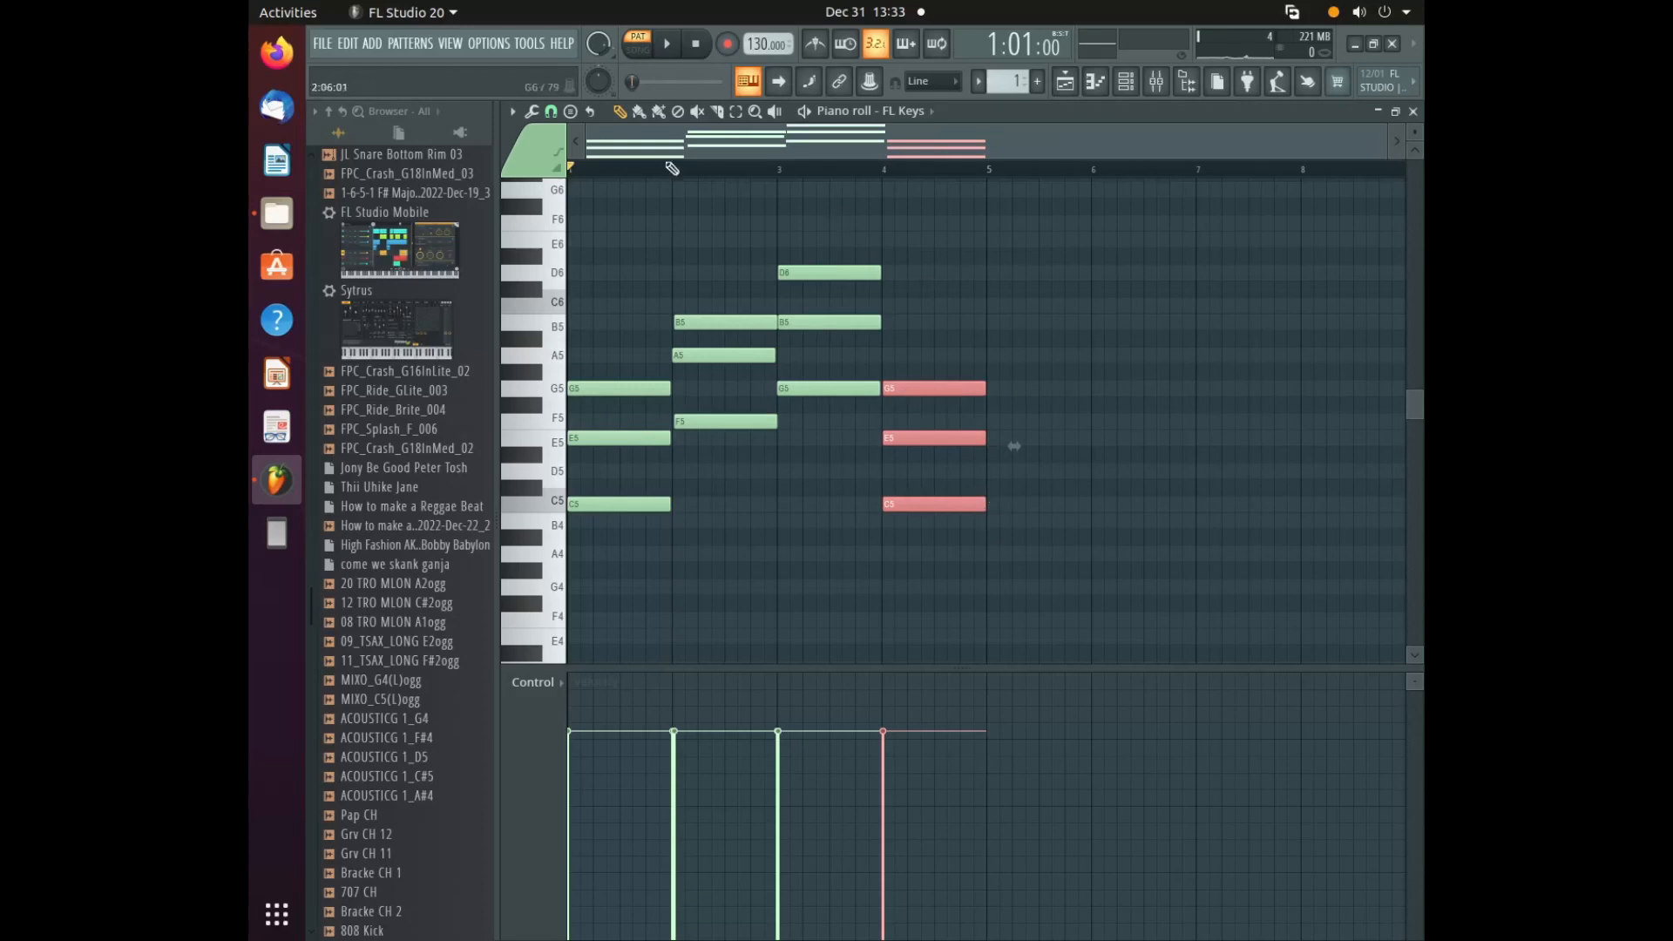
{"action": "key", "text": "ctrl+d"}
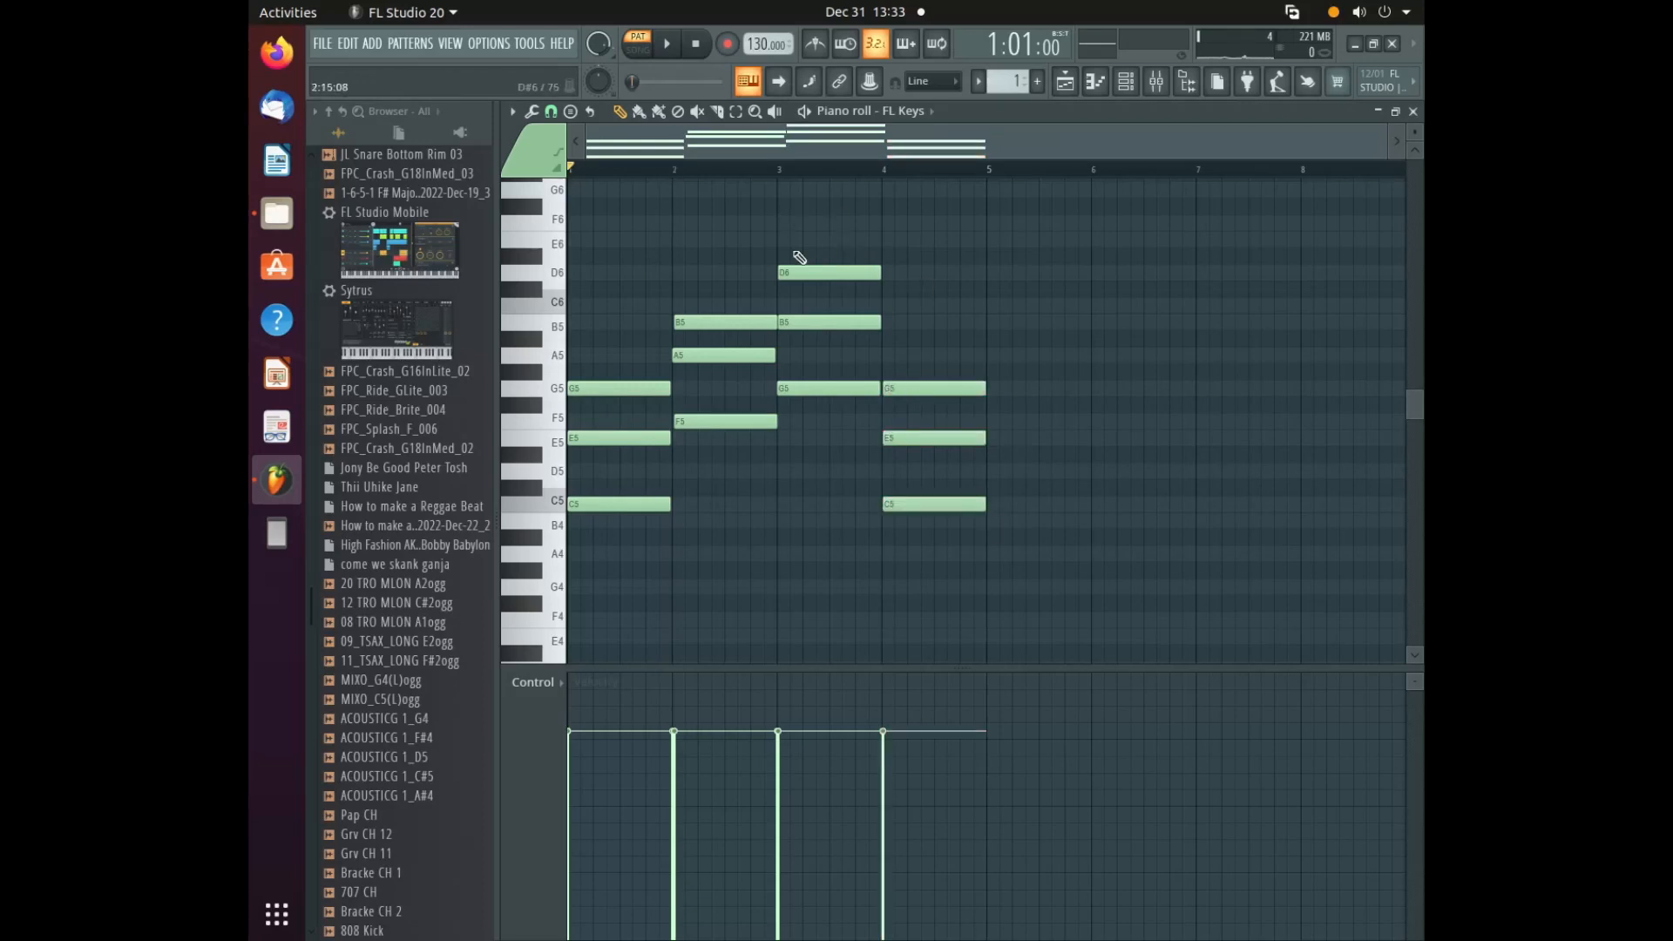
- Transpose the B5 and D6 notes in bars 2 and 3 down an octave and play the progression
{"action": "left_click_drag", "start_coordinate": [687, 269], "coordinate": [852, 323]}
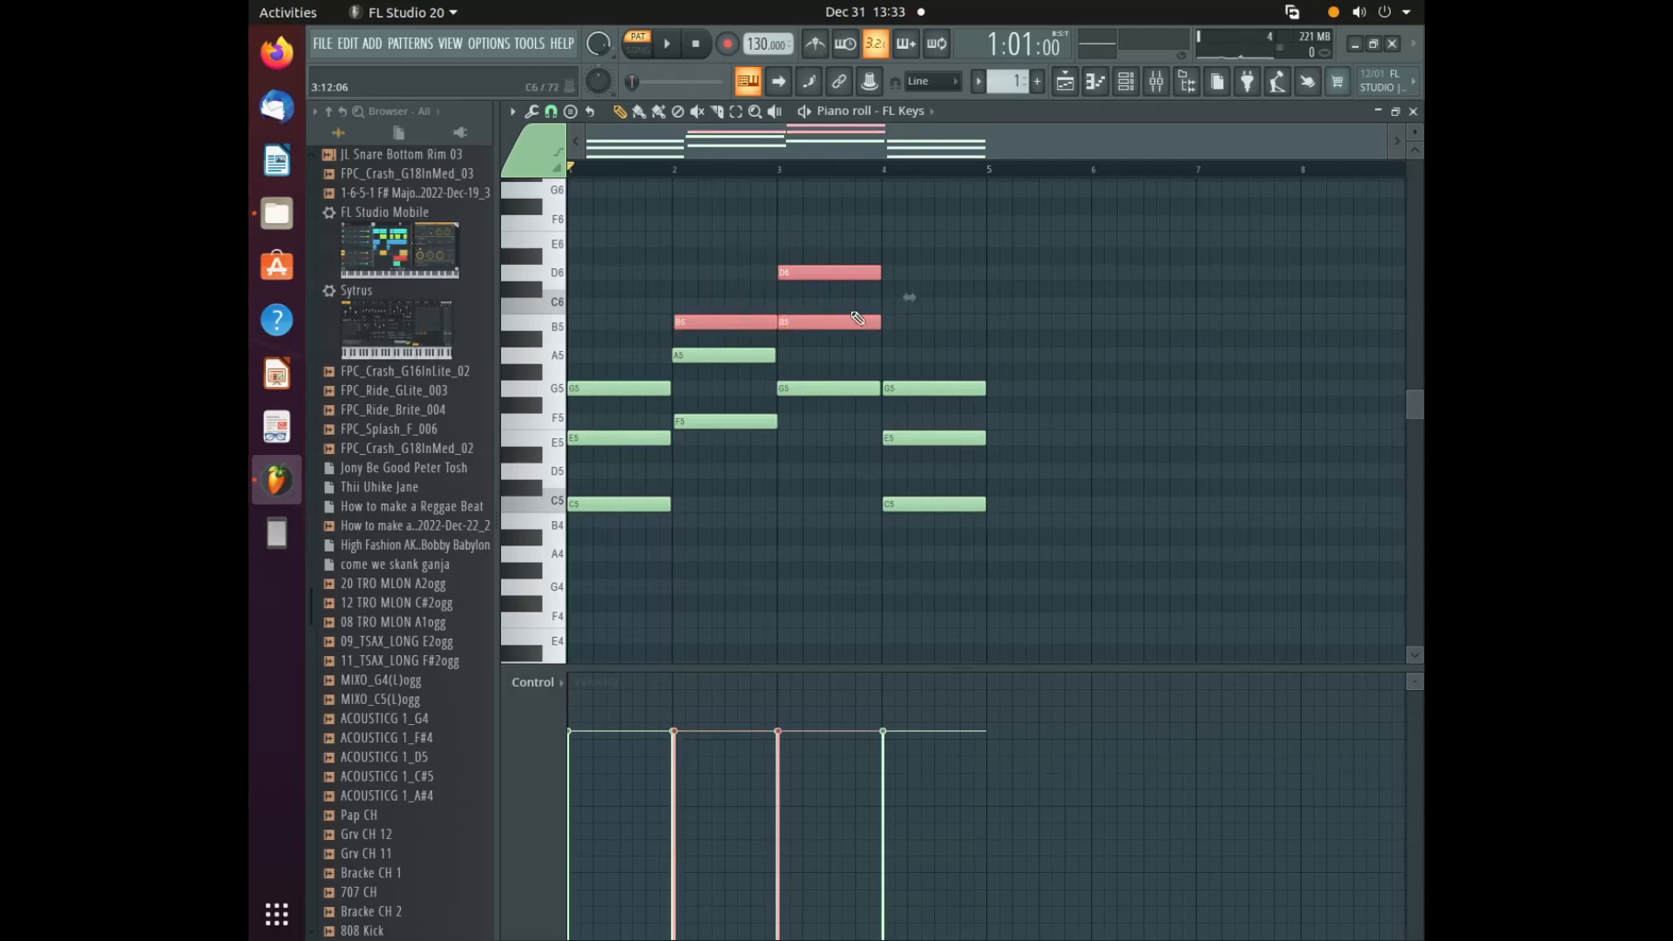
{"action": "key", "text": "ctrl+Down"}
{"action": "key", "text": "space"}
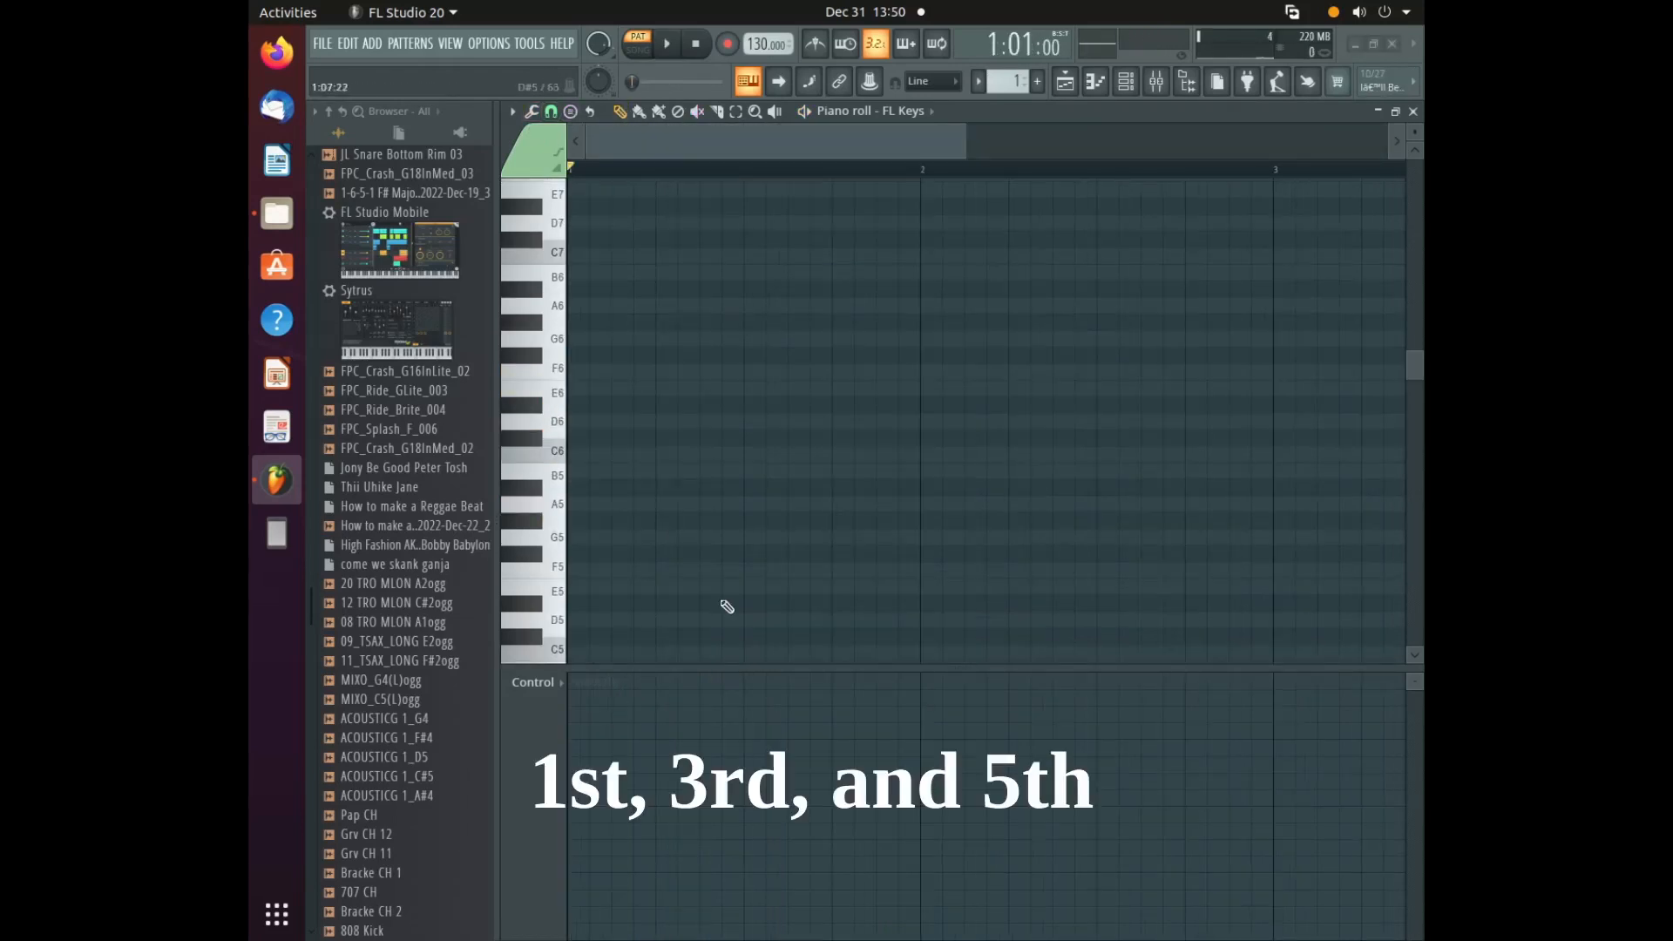
- Build a one-bar C major chord from C5, E5 and G5 in the empty piano roll and play it
{"action": "scroll", "coordinate": [610, 562], "scroll_direction": "down", "scroll_amount": 1}
{"action": "left_click", "coordinate": [585, 604]}
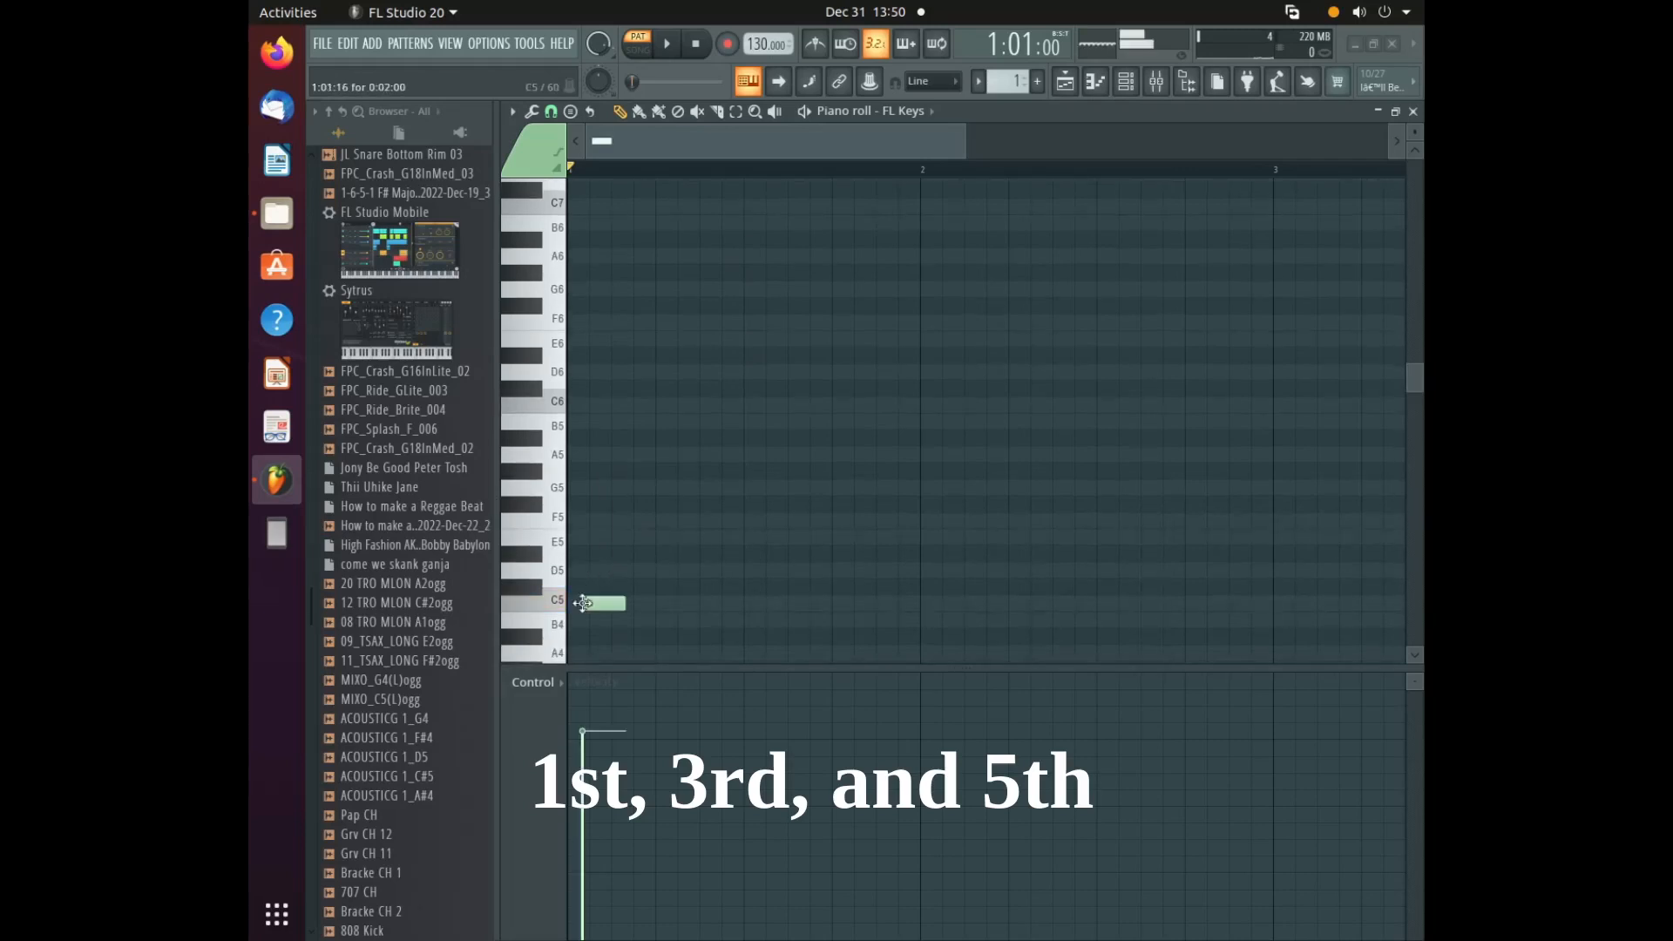
{"action": "left_click_drag", "start_coordinate": [611, 605], "coordinate": [862, 613]}
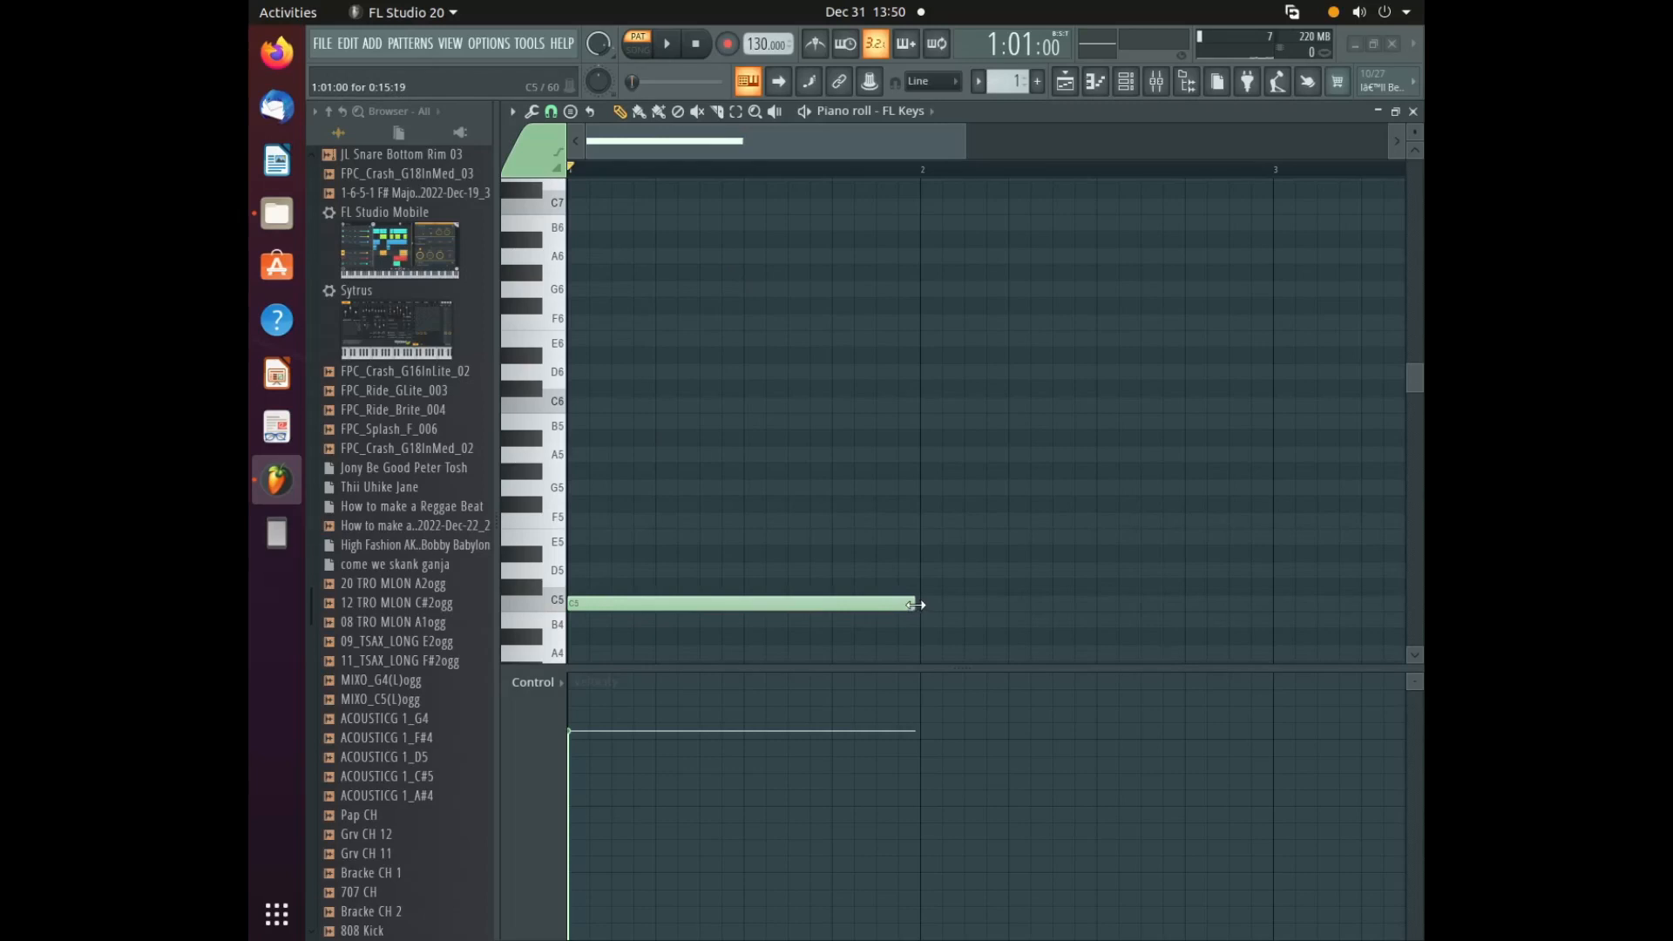
{"action": "left_click", "coordinate": [585, 538]}
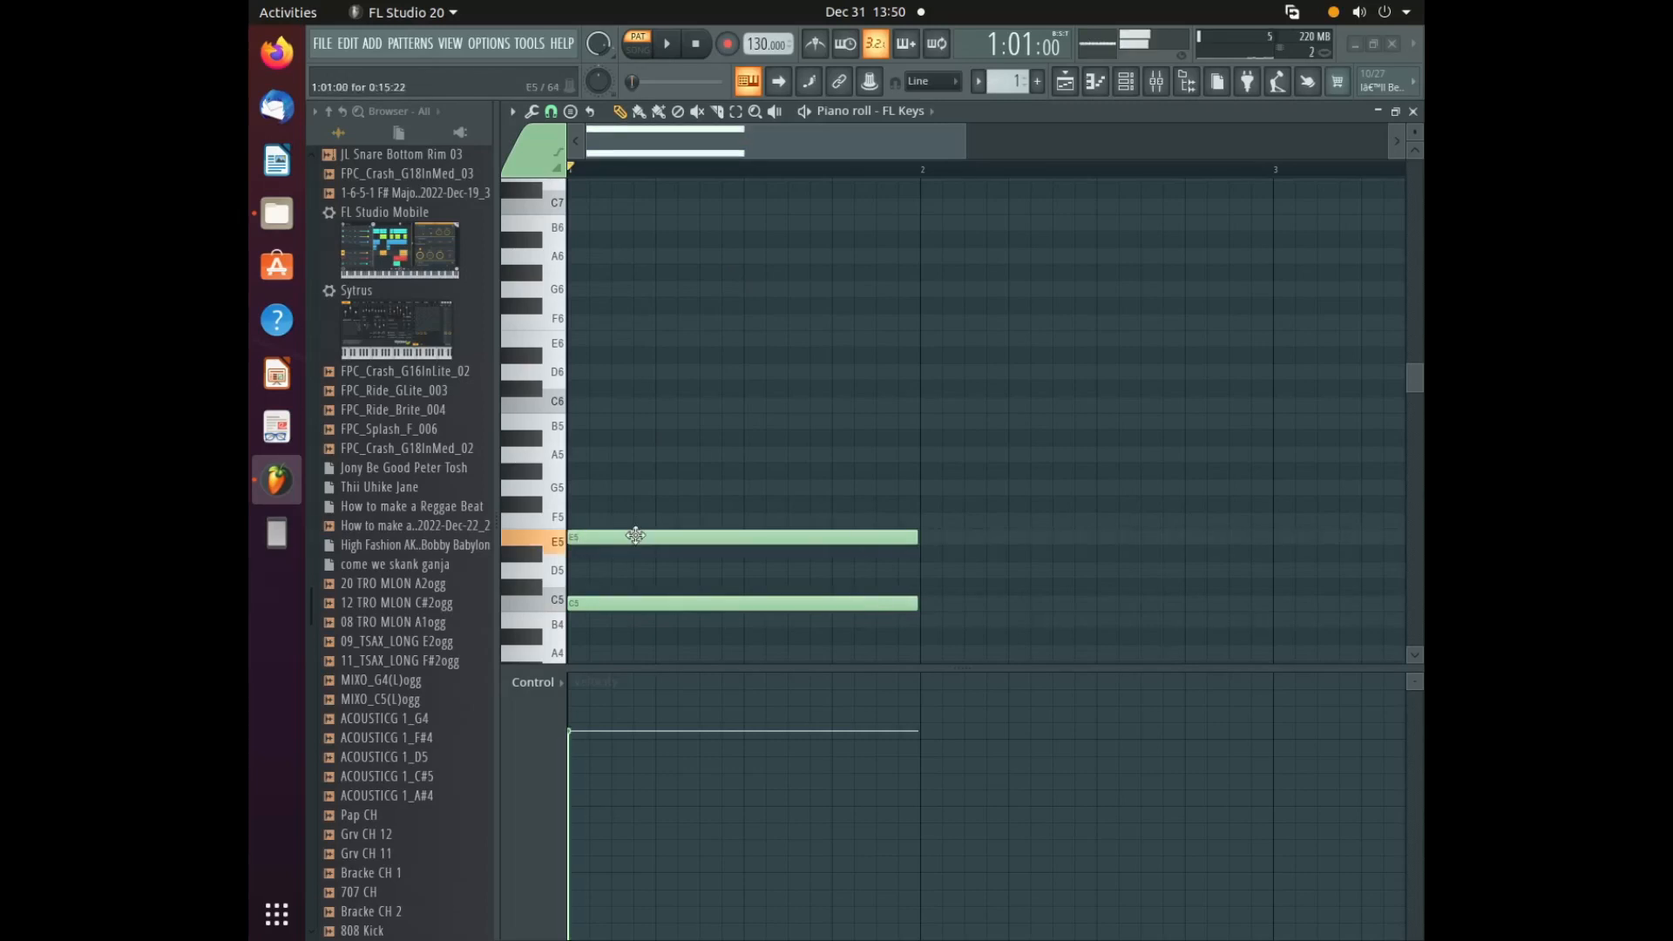
{"action": "left_click", "coordinate": [597, 488]}
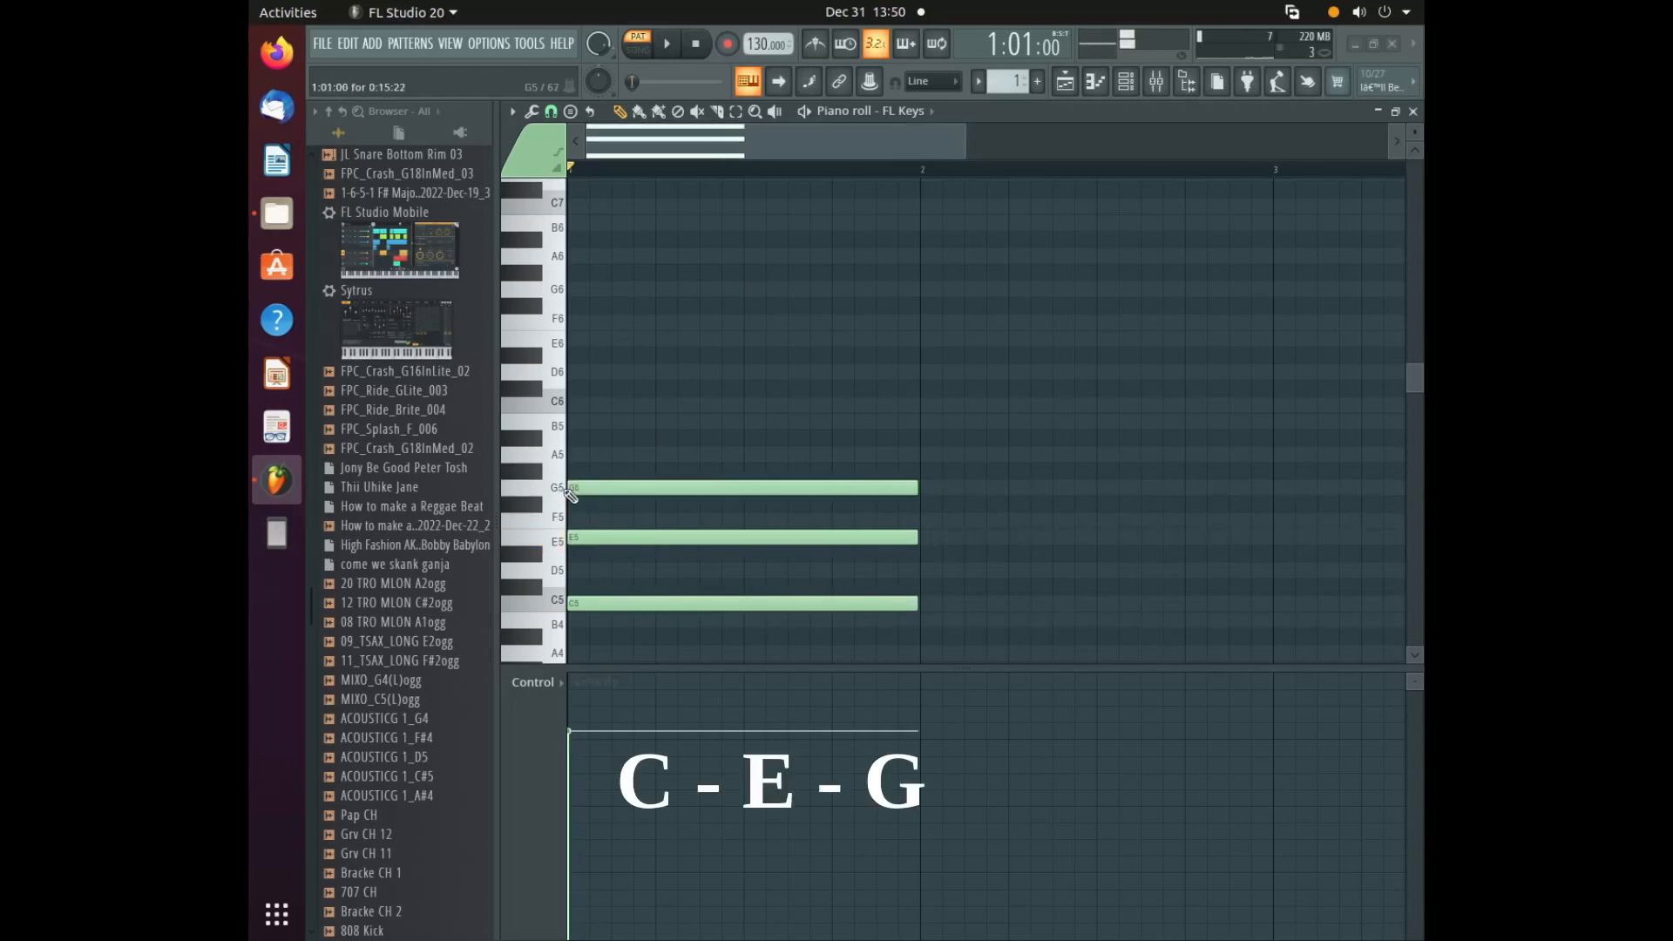
{"action": "left_click", "coordinate": [669, 41]}
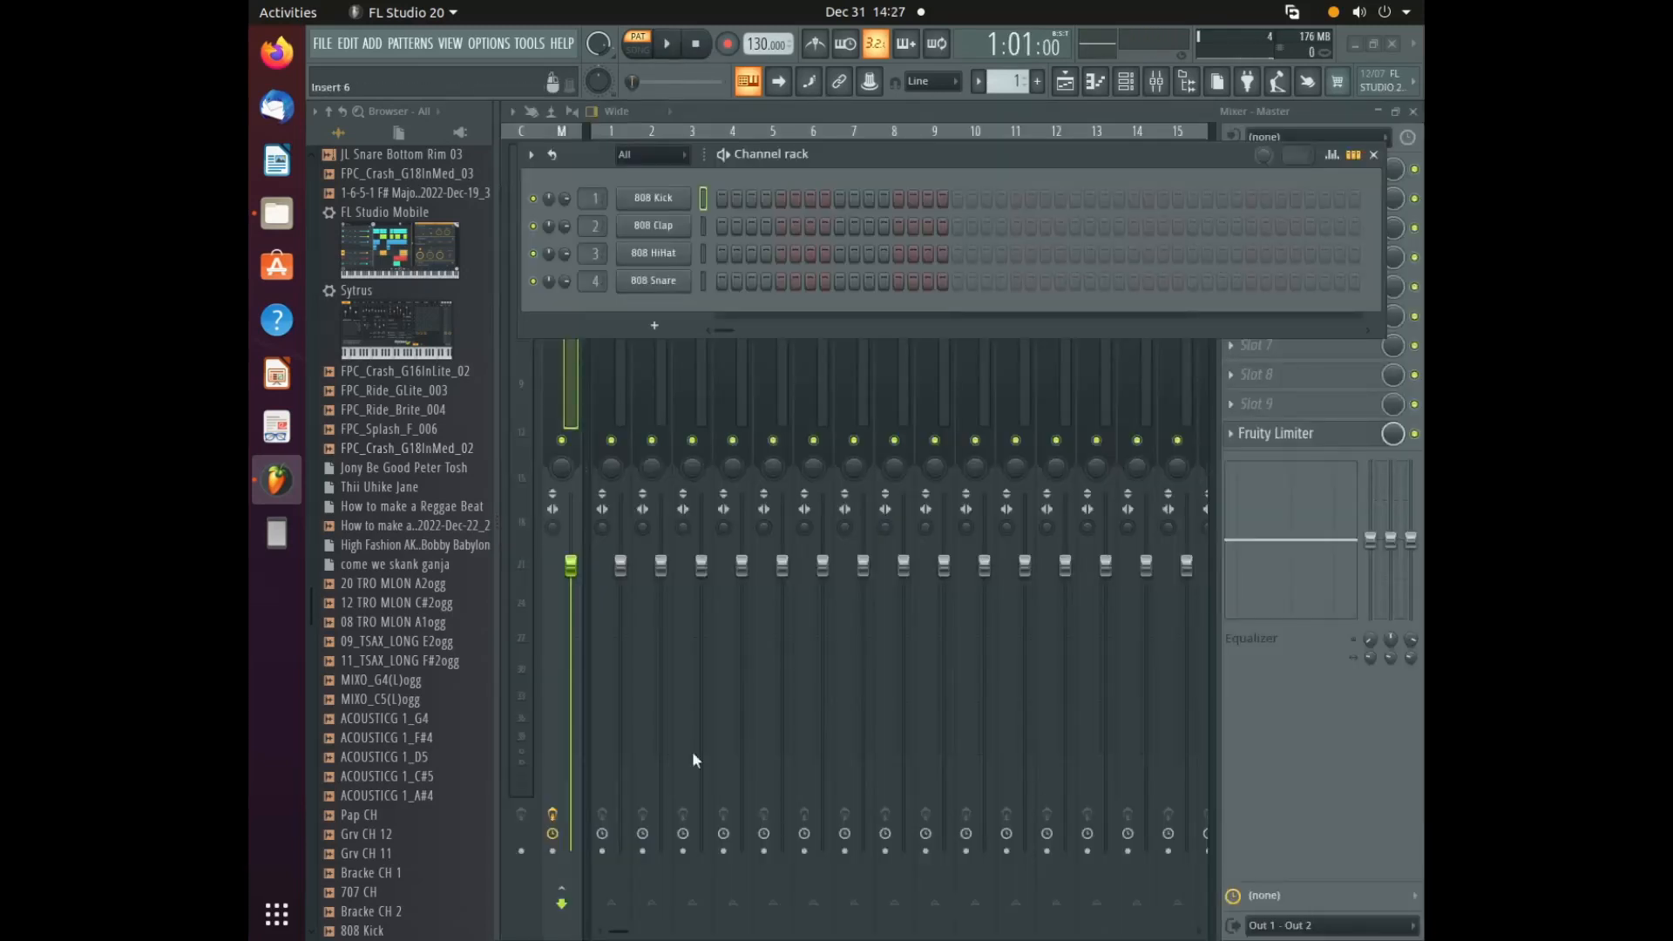
- Add an FL Keys channel to the channel rack, close its plugin window and open its piano roll
{"action": "left_click", "coordinate": [654, 325]}
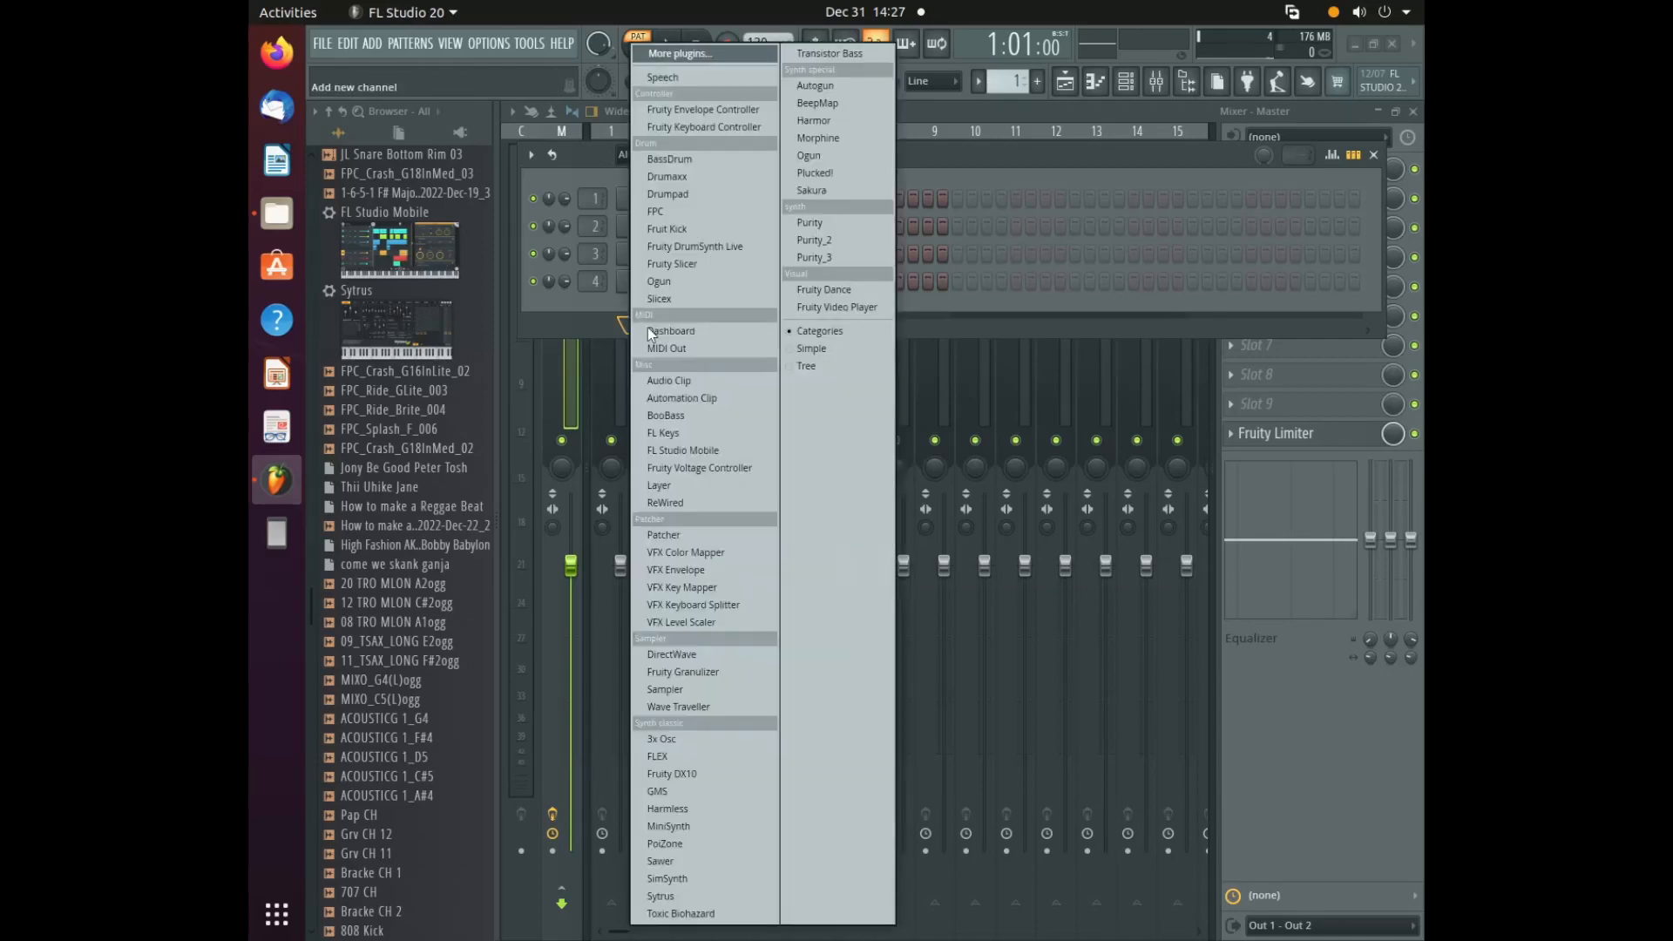
{"action": "left_click", "coordinate": [690, 438]}
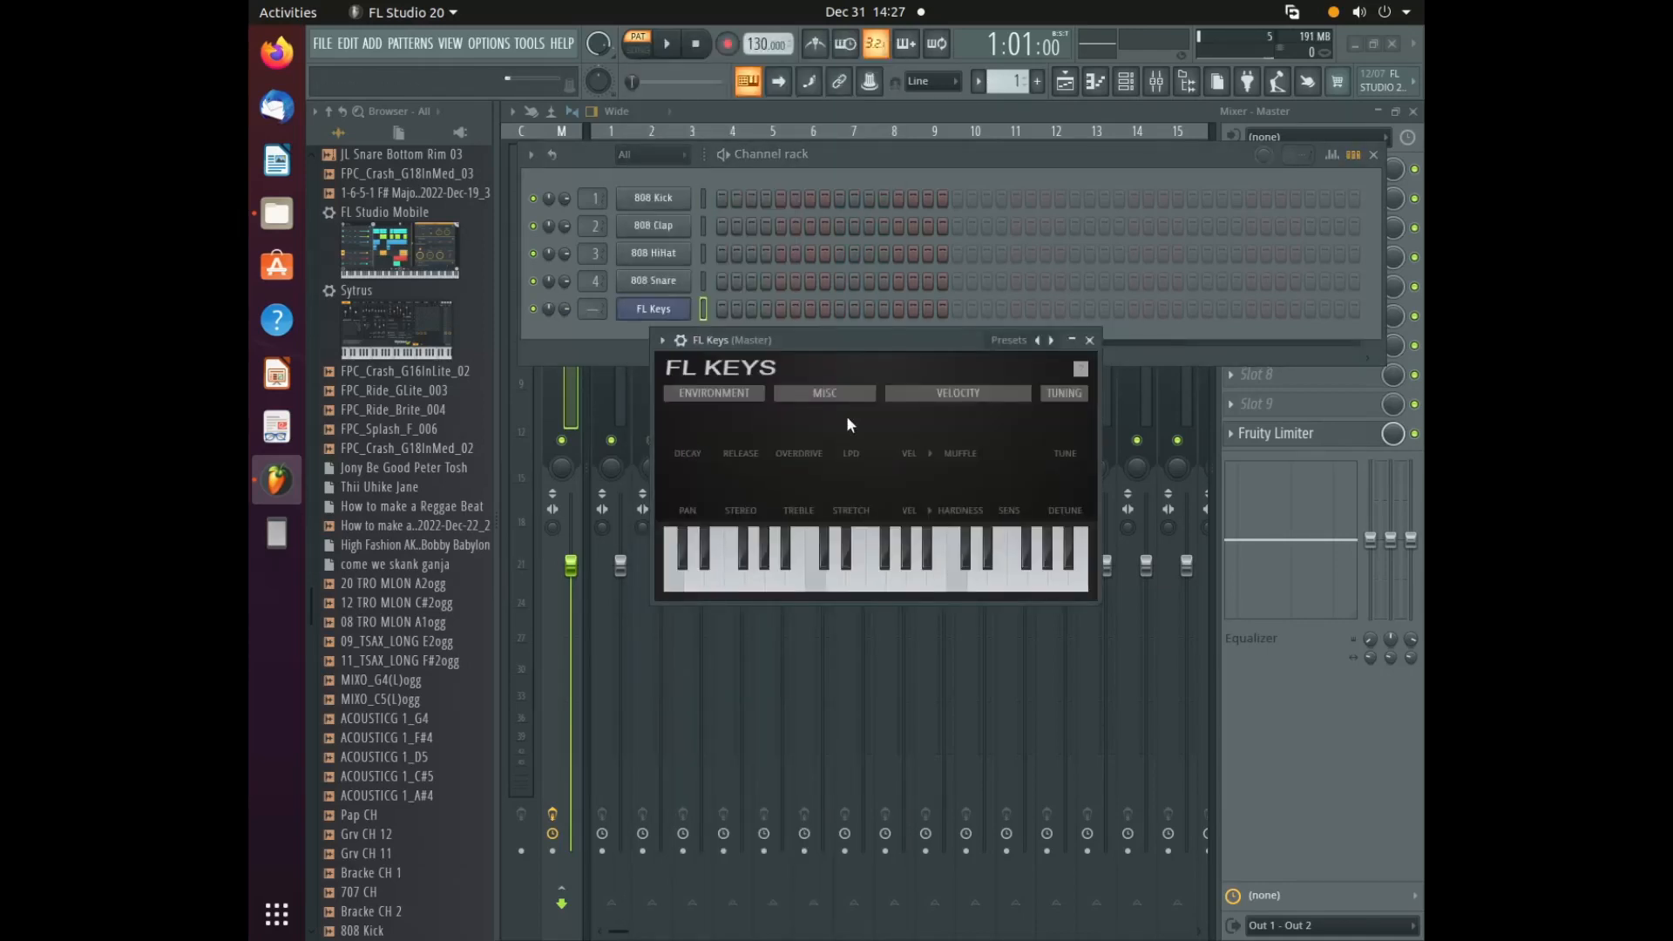
{"action": "left_click", "coordinate": [1089, 342]}
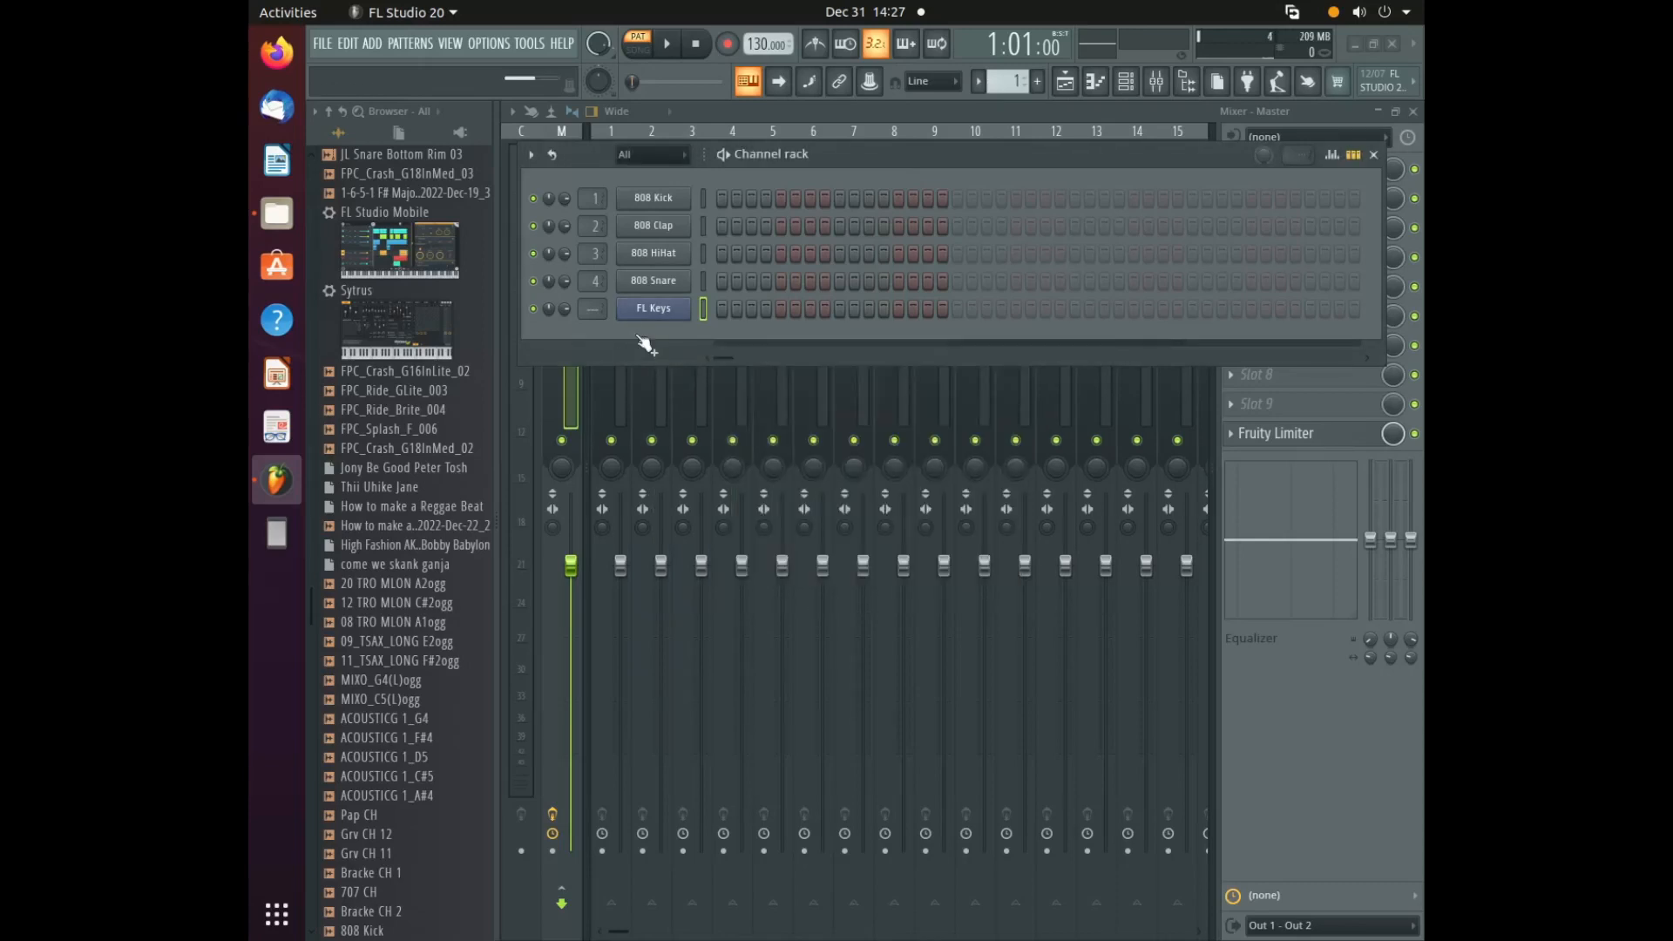
{"action": "right_click", "coordinate": [667, 310]}
{"action": "left_click", "coordinate": [729, 309]}
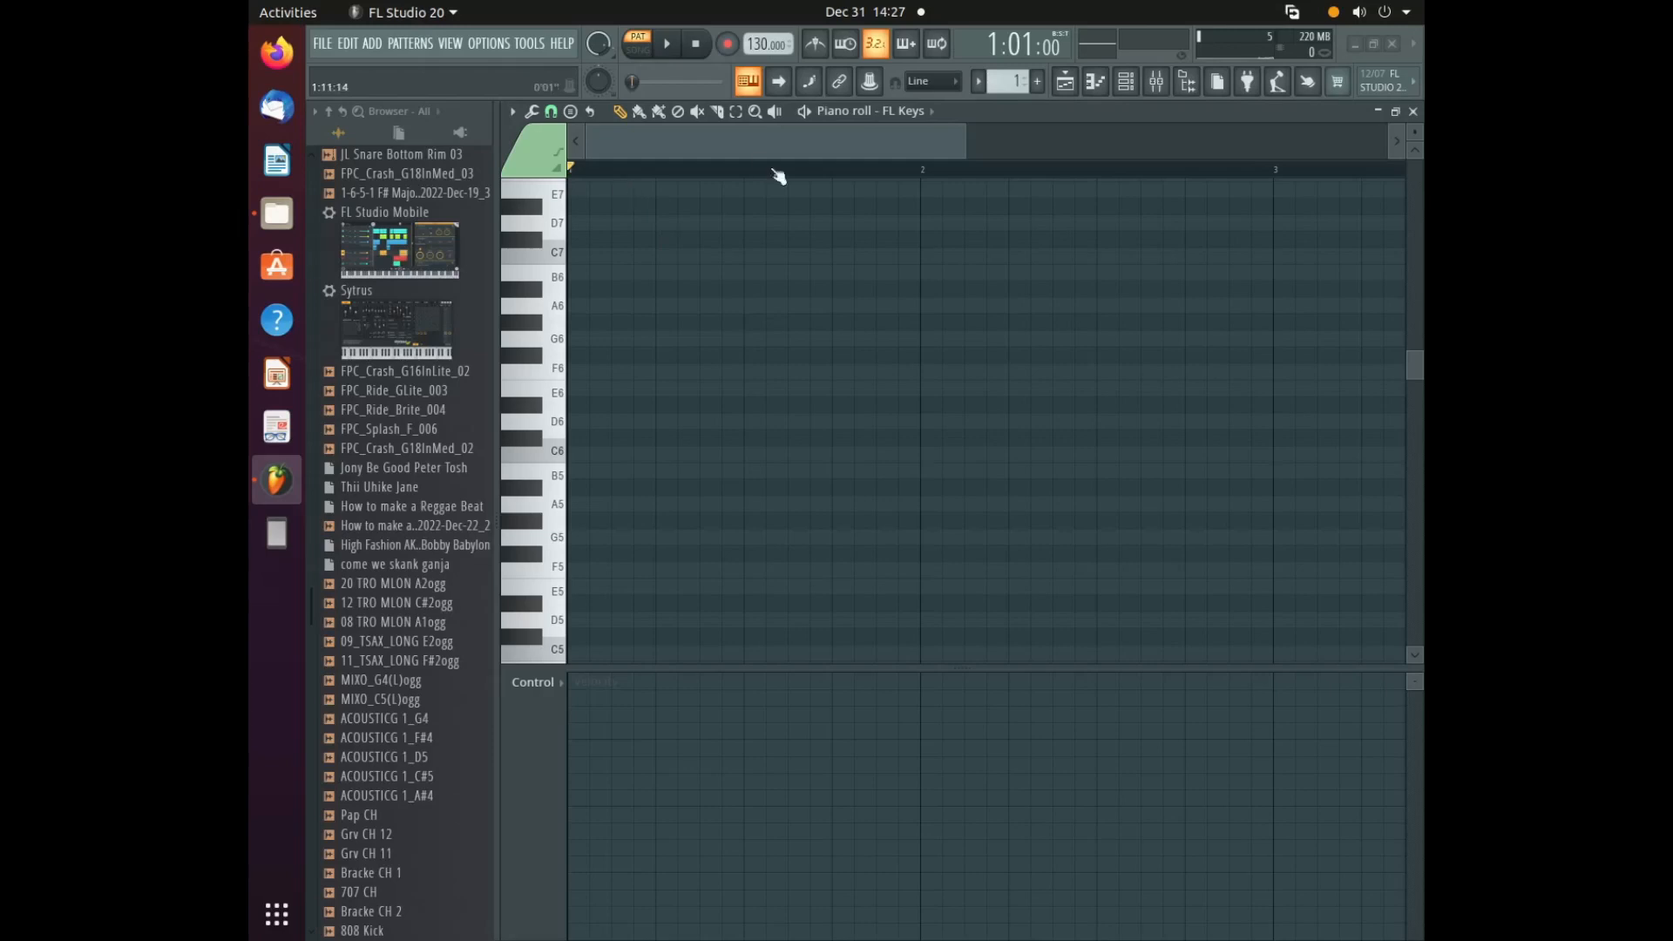
- Set the piano roll's scale highlighting to the C major scale
{"action": "left_click", "coordinate": [514, 112]}
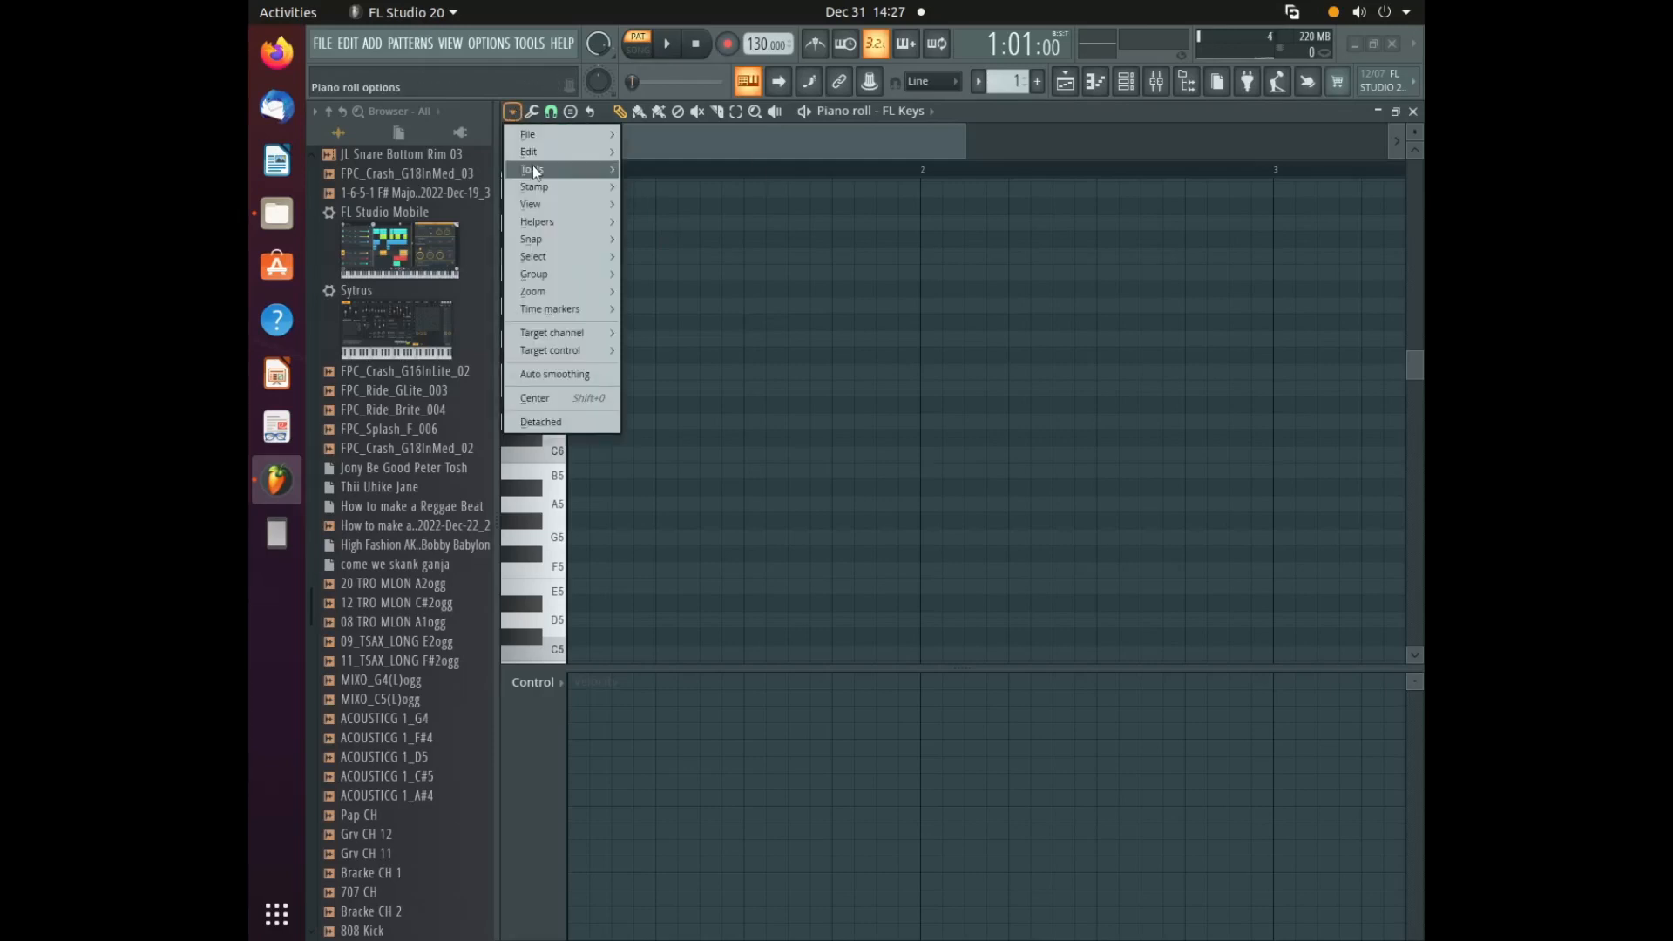
{"action": "mouse_move", "coordinate": [582, 222]}
{"action": "mouse_move", "coordinate": [751, 243]}
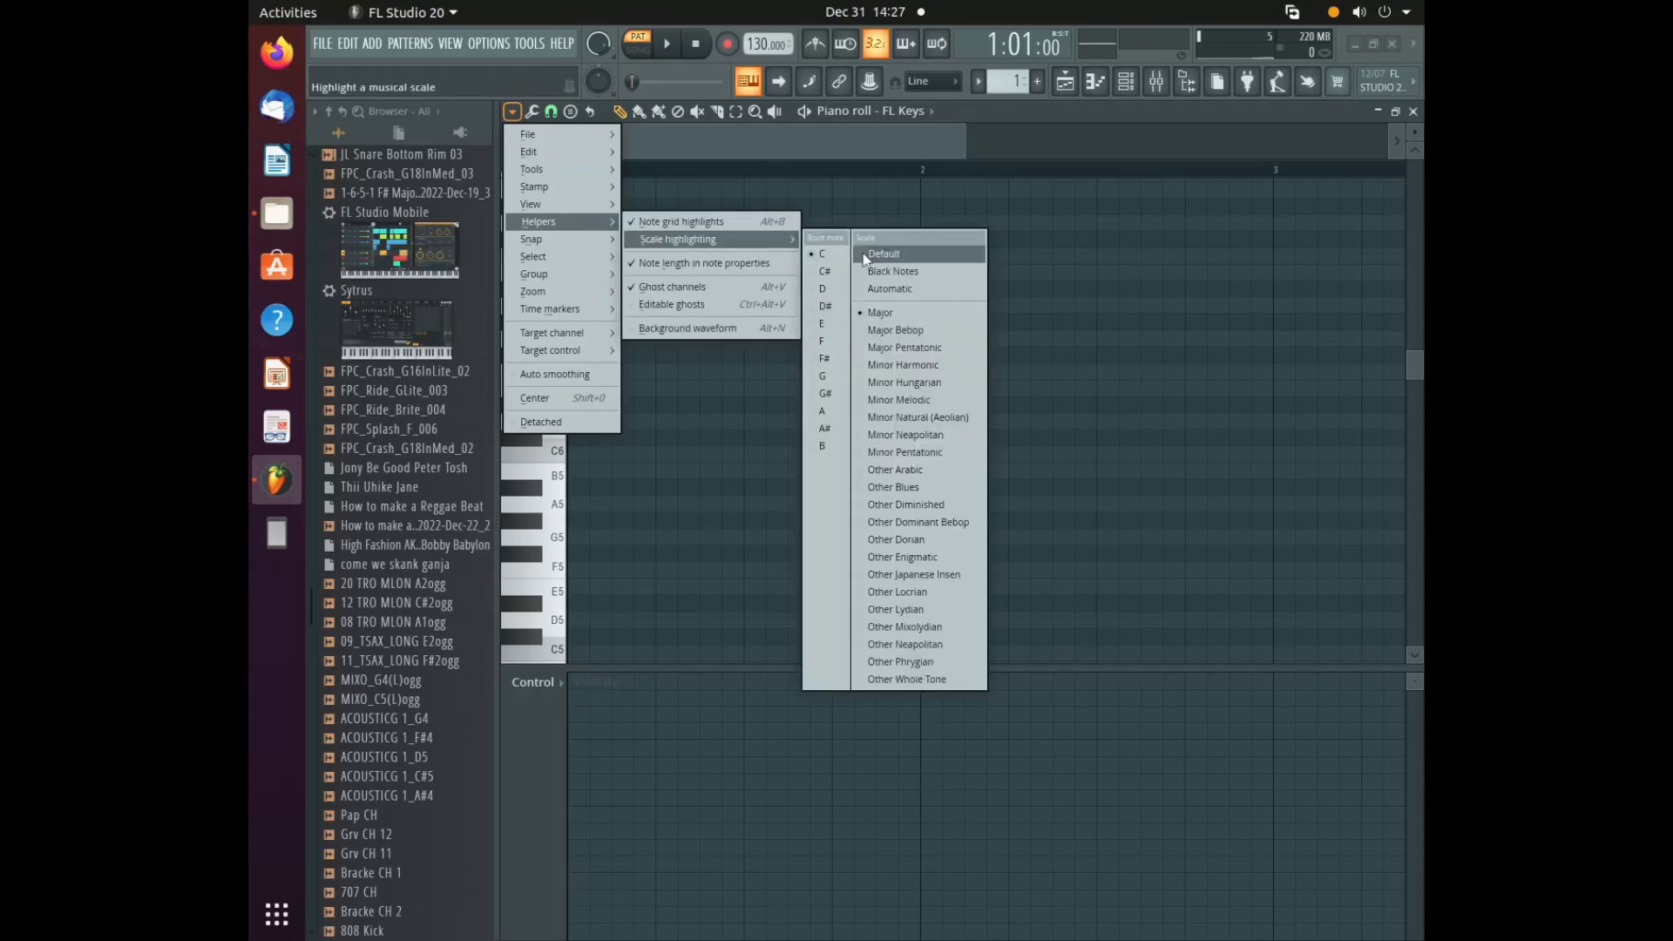
{"action": "left_click", "coordinate": [902, 327]}
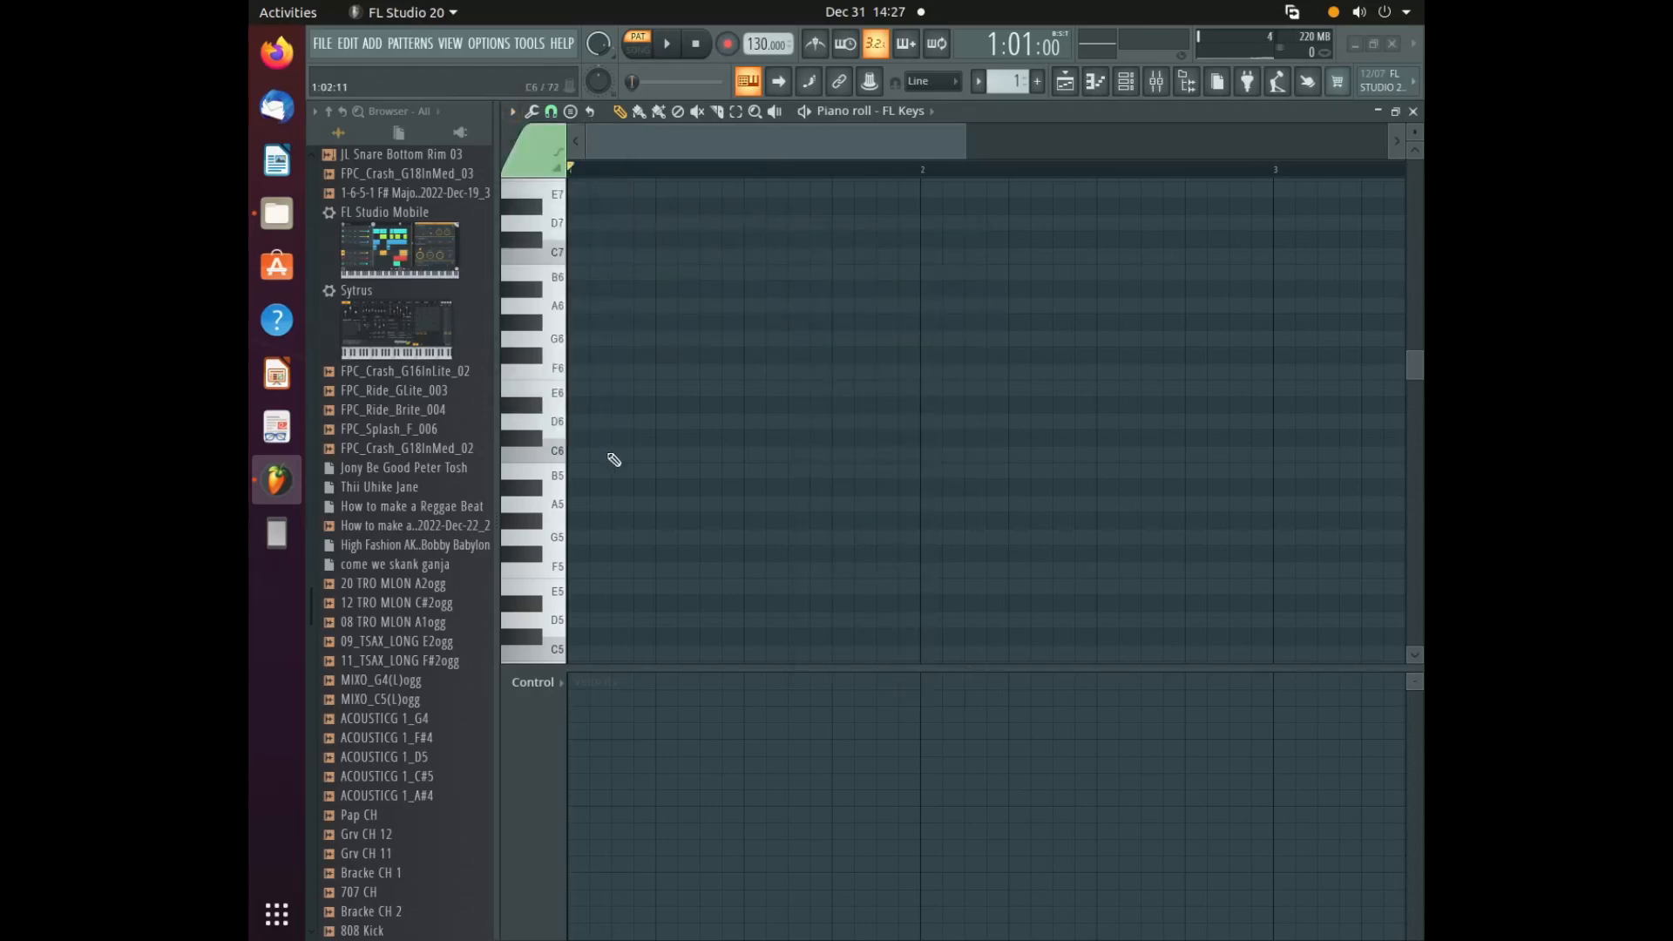
- Place a C5 note lengthened to fill bar 1, stack E5 and G5 above it, and play the chord
{"action": "scroll", "coordinate": [616, 577], "scroll_direction": "down", "scroll_amount": 1}
{"action": "left_click", "coordinate": [588, 604]}
{"action": "left_click_drag", "start_coordinate": [600, 603], "coordinate": [867, 603]}
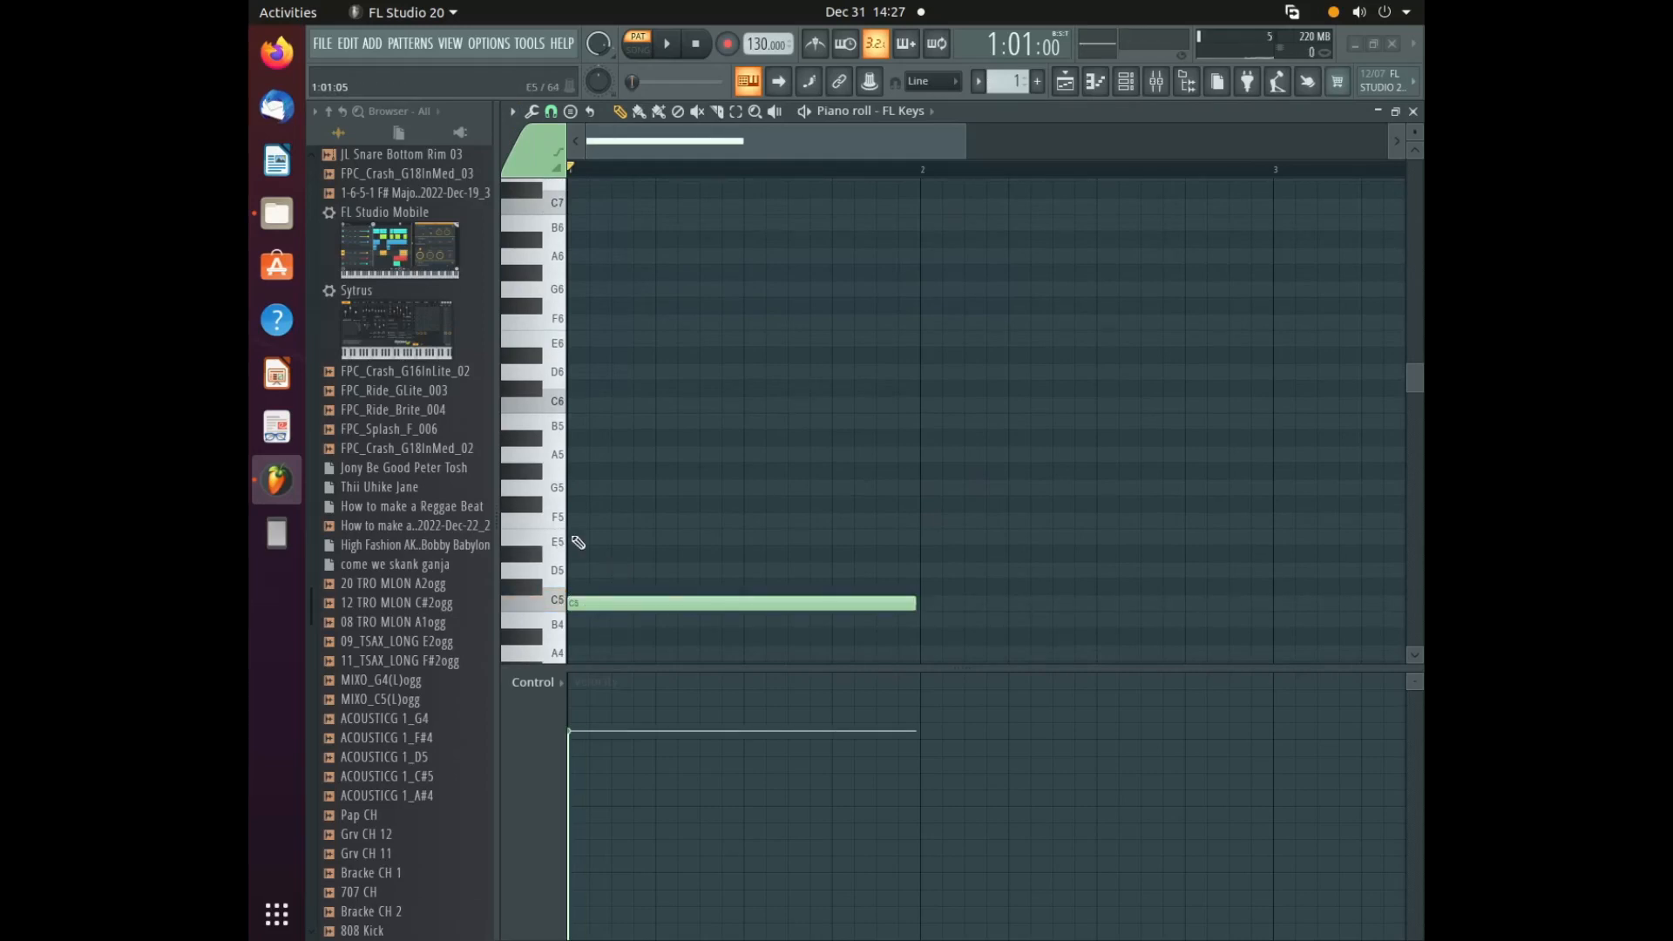
{"action": "left_click", "coordinate": [577, 542]}
{"action": "left_click", "coordinate": [645, 487]}
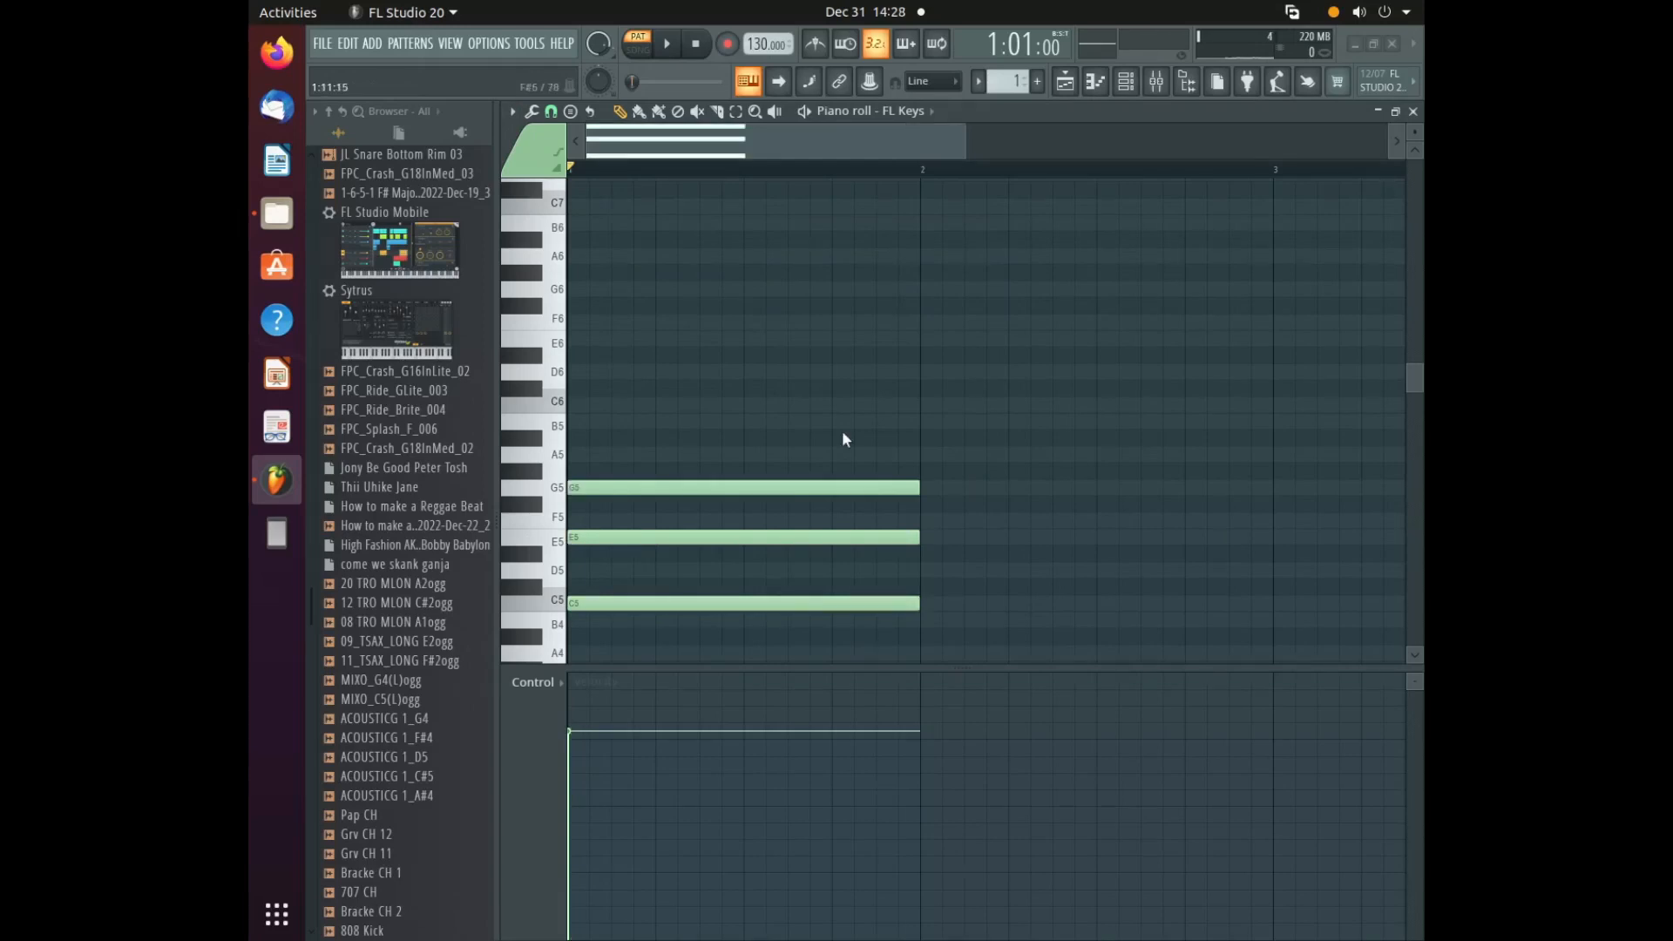
{"action": "left_click", "coordinate": [666, 43]}
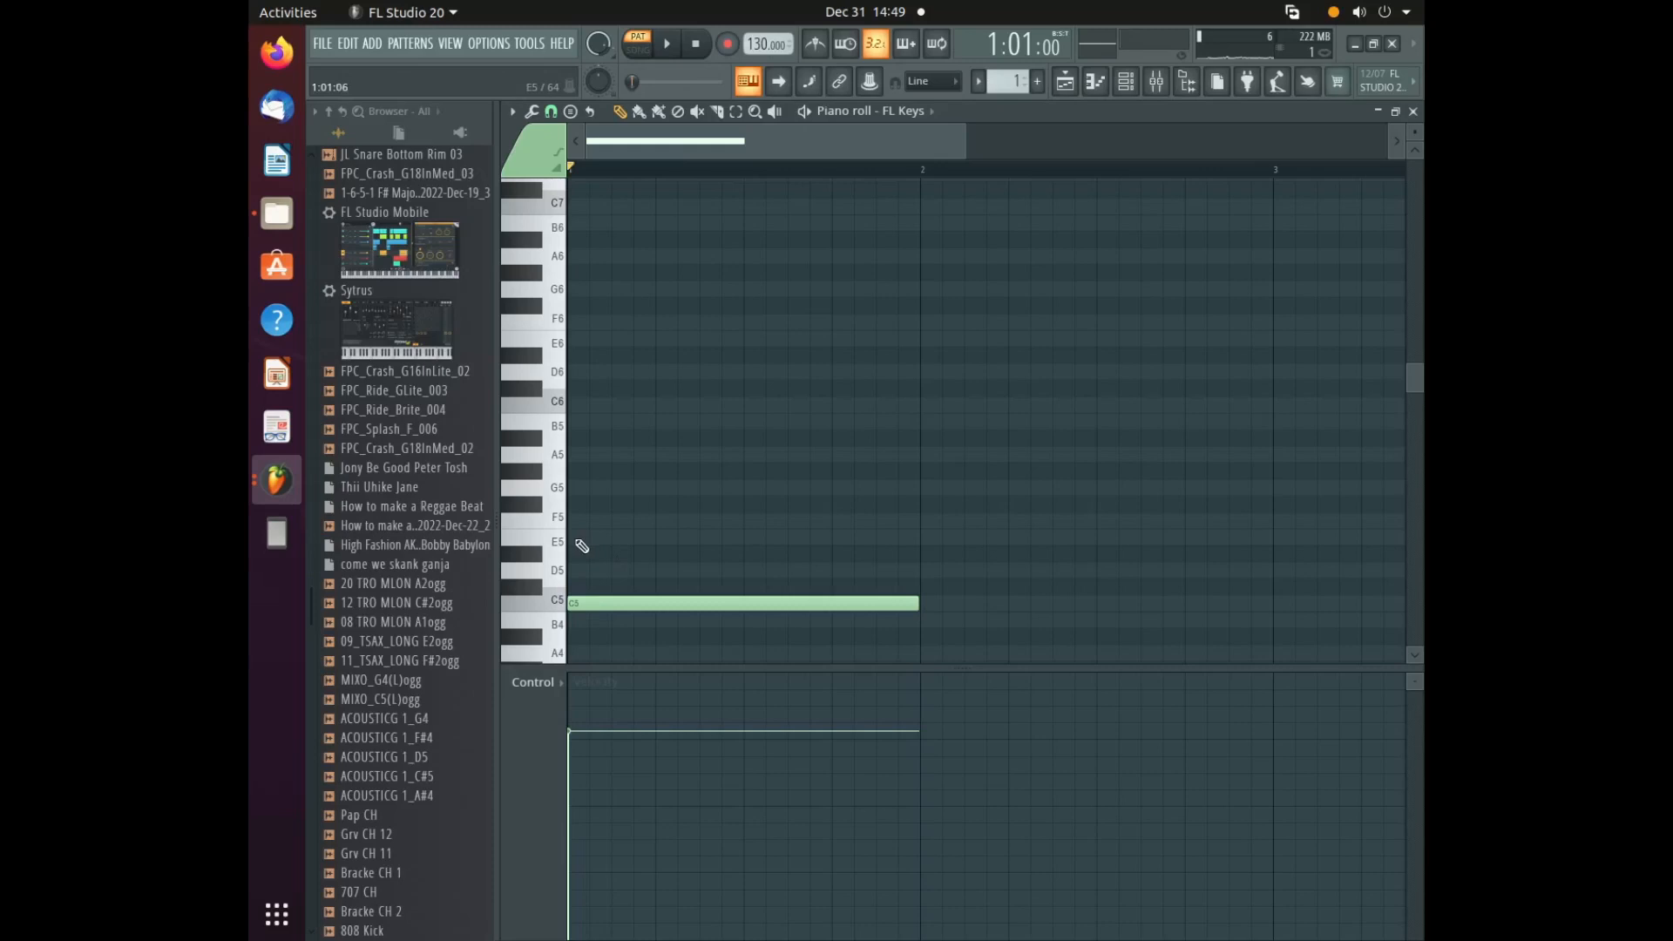
- Add E5 and G5 above the C5 note in bar 1 and copy the chord to bar 2 as F5, A5 and C6
{"action": "left_click", "coordinate": [577, 538]}
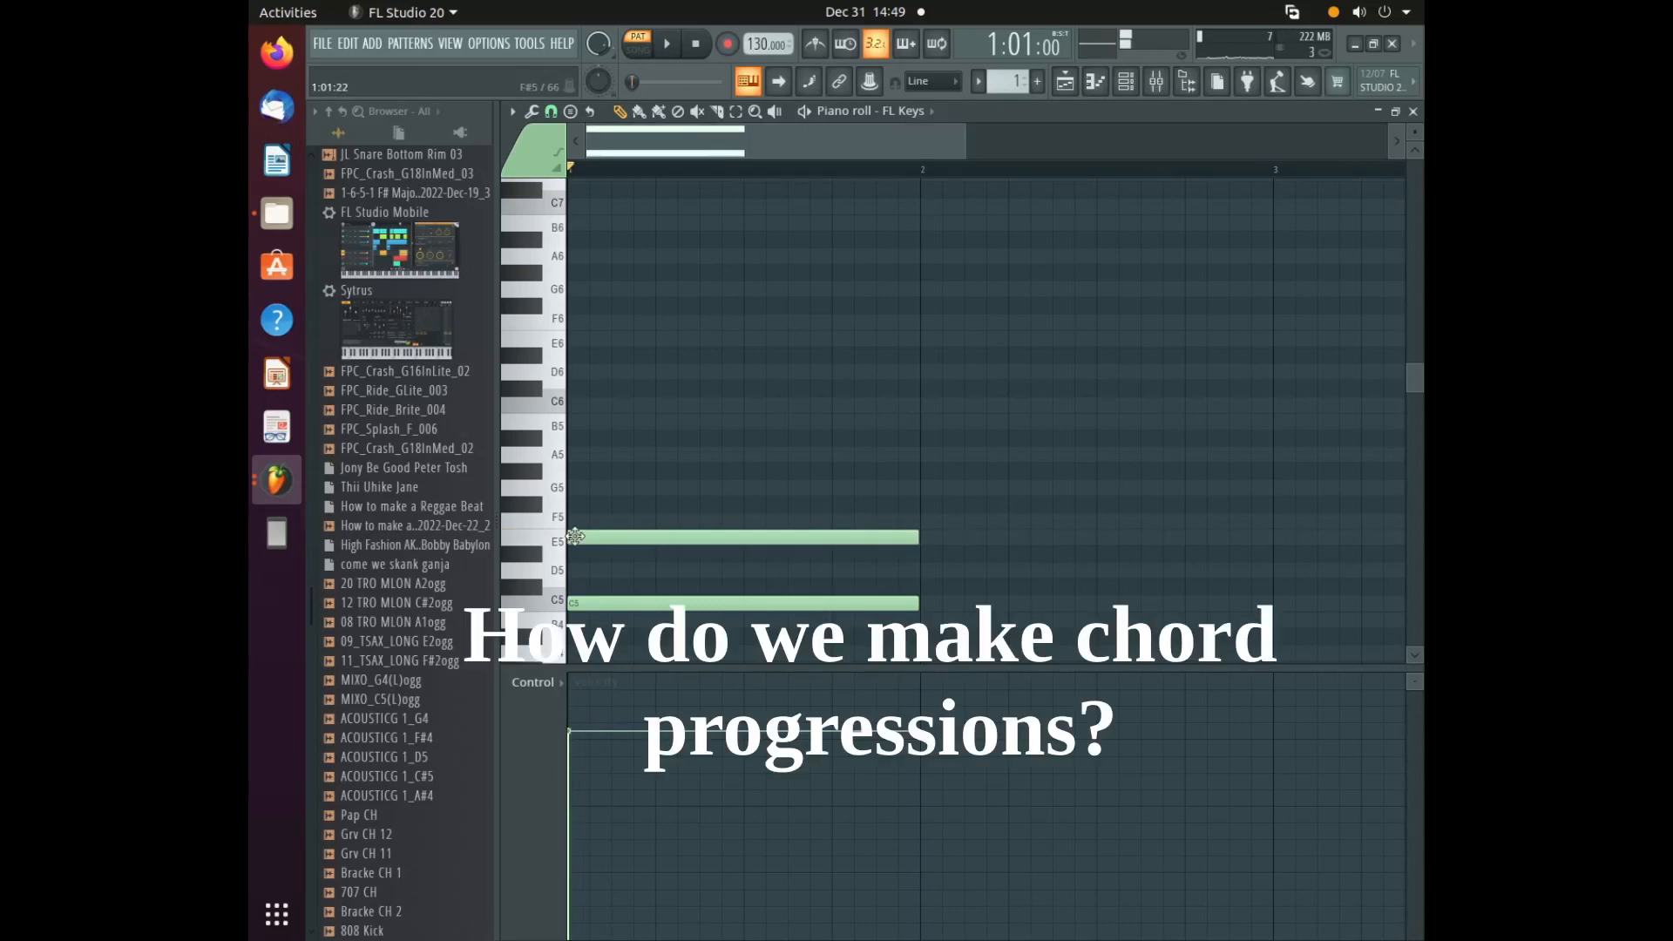
{"action": "left_click", "coordinate": [570, 487]}
{"action": "left_click_drag", "start_coordinate": [716, 467], "coordinate": [702, 601]}
{"action": "left_click_drag", "start_coordinate": [690, 493], "coordinate": [1042, 394]}
{"action": "scroll", "coordinate": [958, 172], "scroll_direction": "down", "scroll_amount": 4}
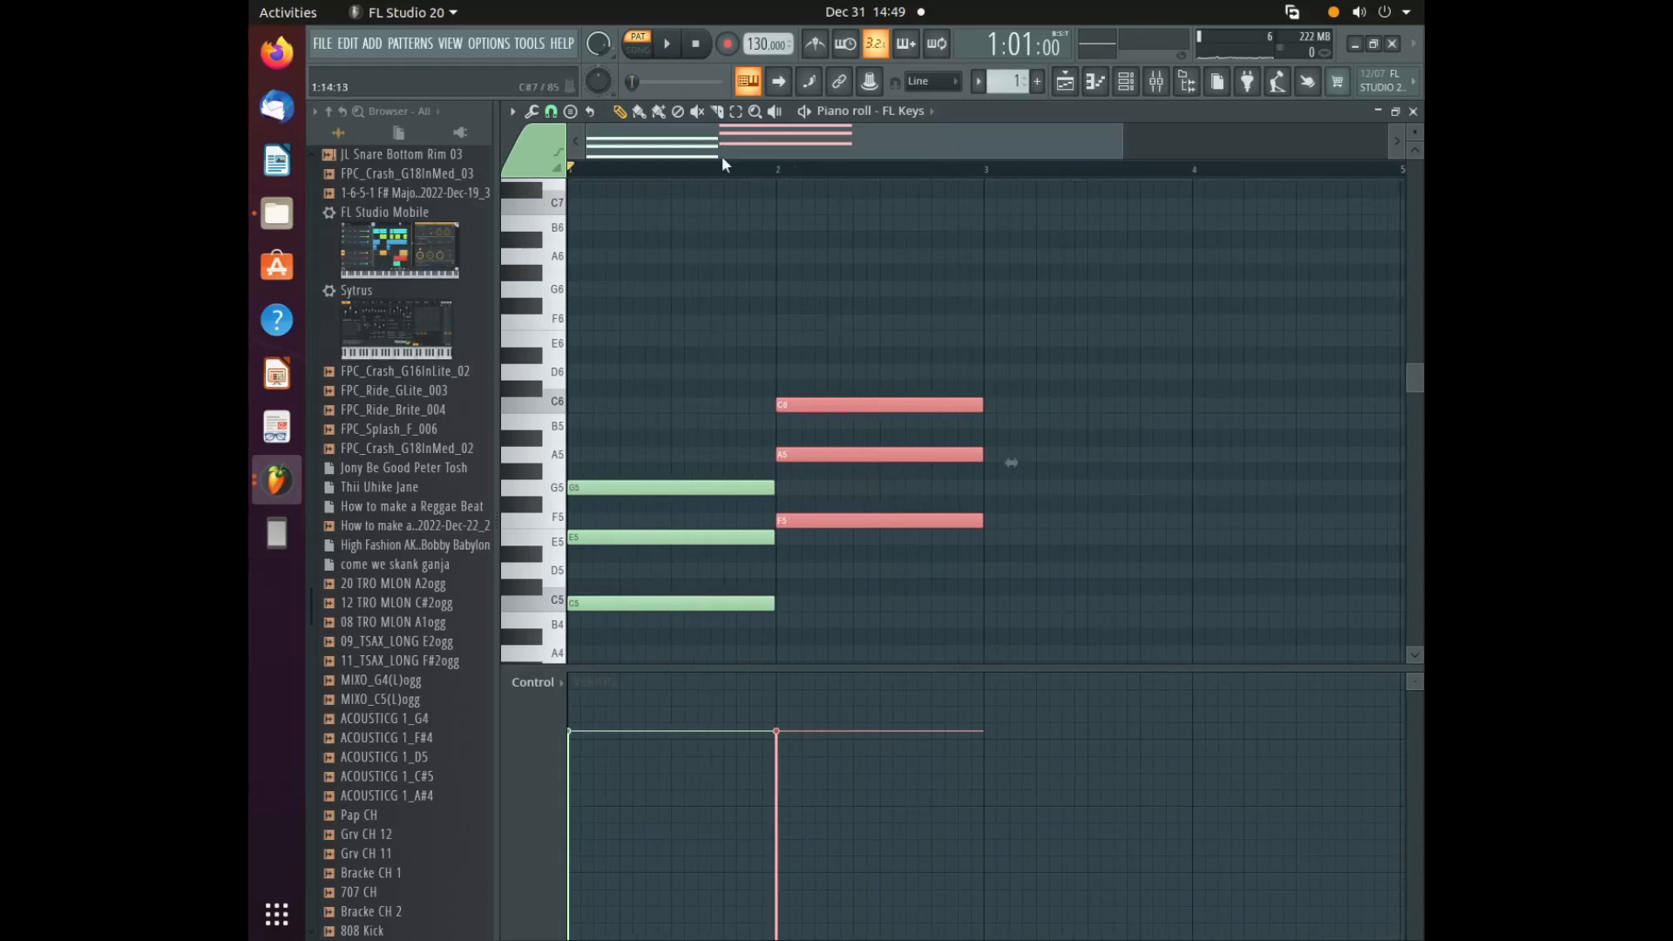
- Copy the chord to bar 3 as G5, B5, D6 and to bar 4 as C5, E5, G5, and play the progression
{"action": "left_click_drag", "start_coordinate": [834, 401], "coordinate": [1240, 488]}
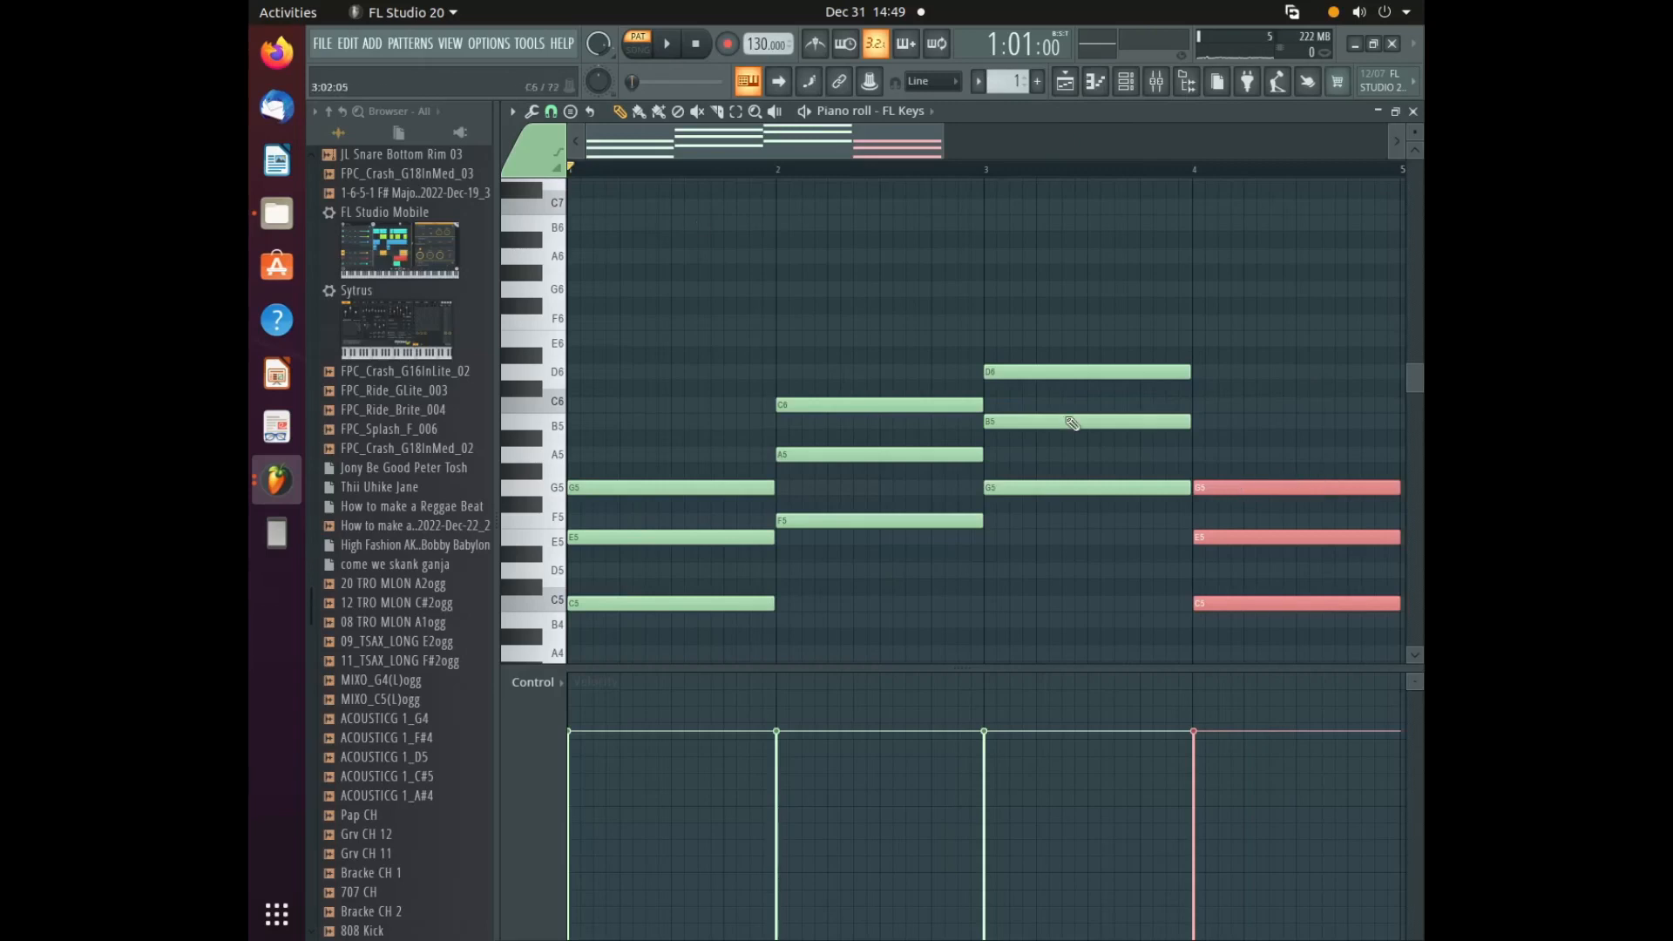
{"action": "key", "text": "space"}
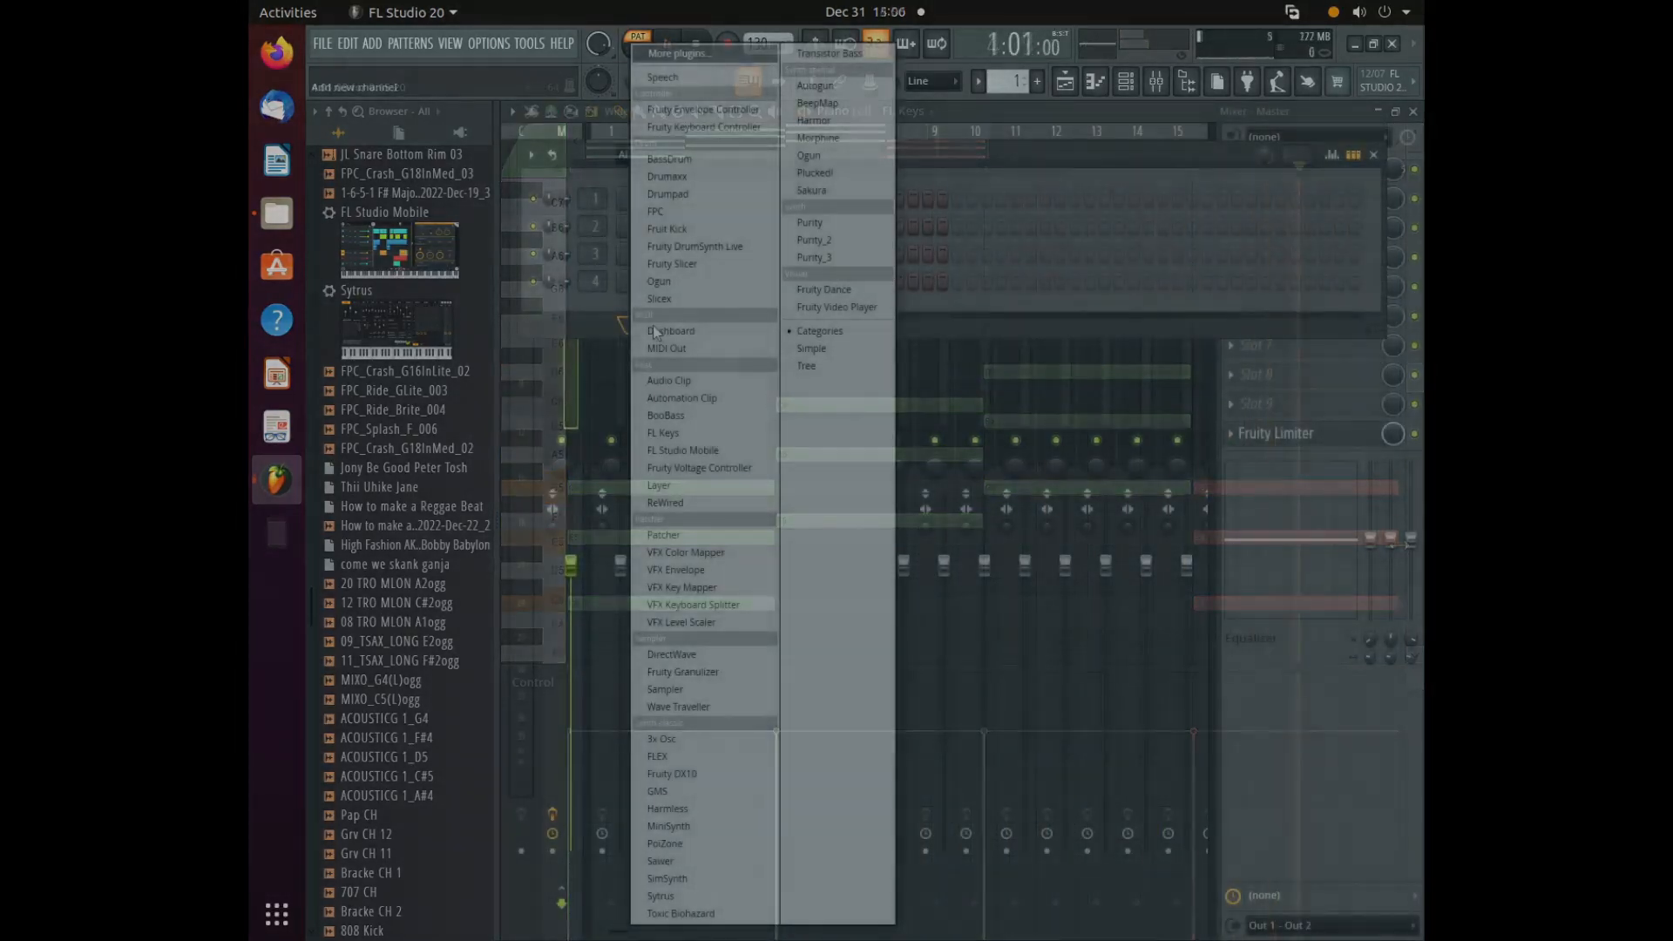
- Add an FL Keys instrument channel, dismiss its plugin window and open the channel's piano roll
{"action": "left_click", "coordinate": [682, 432]}
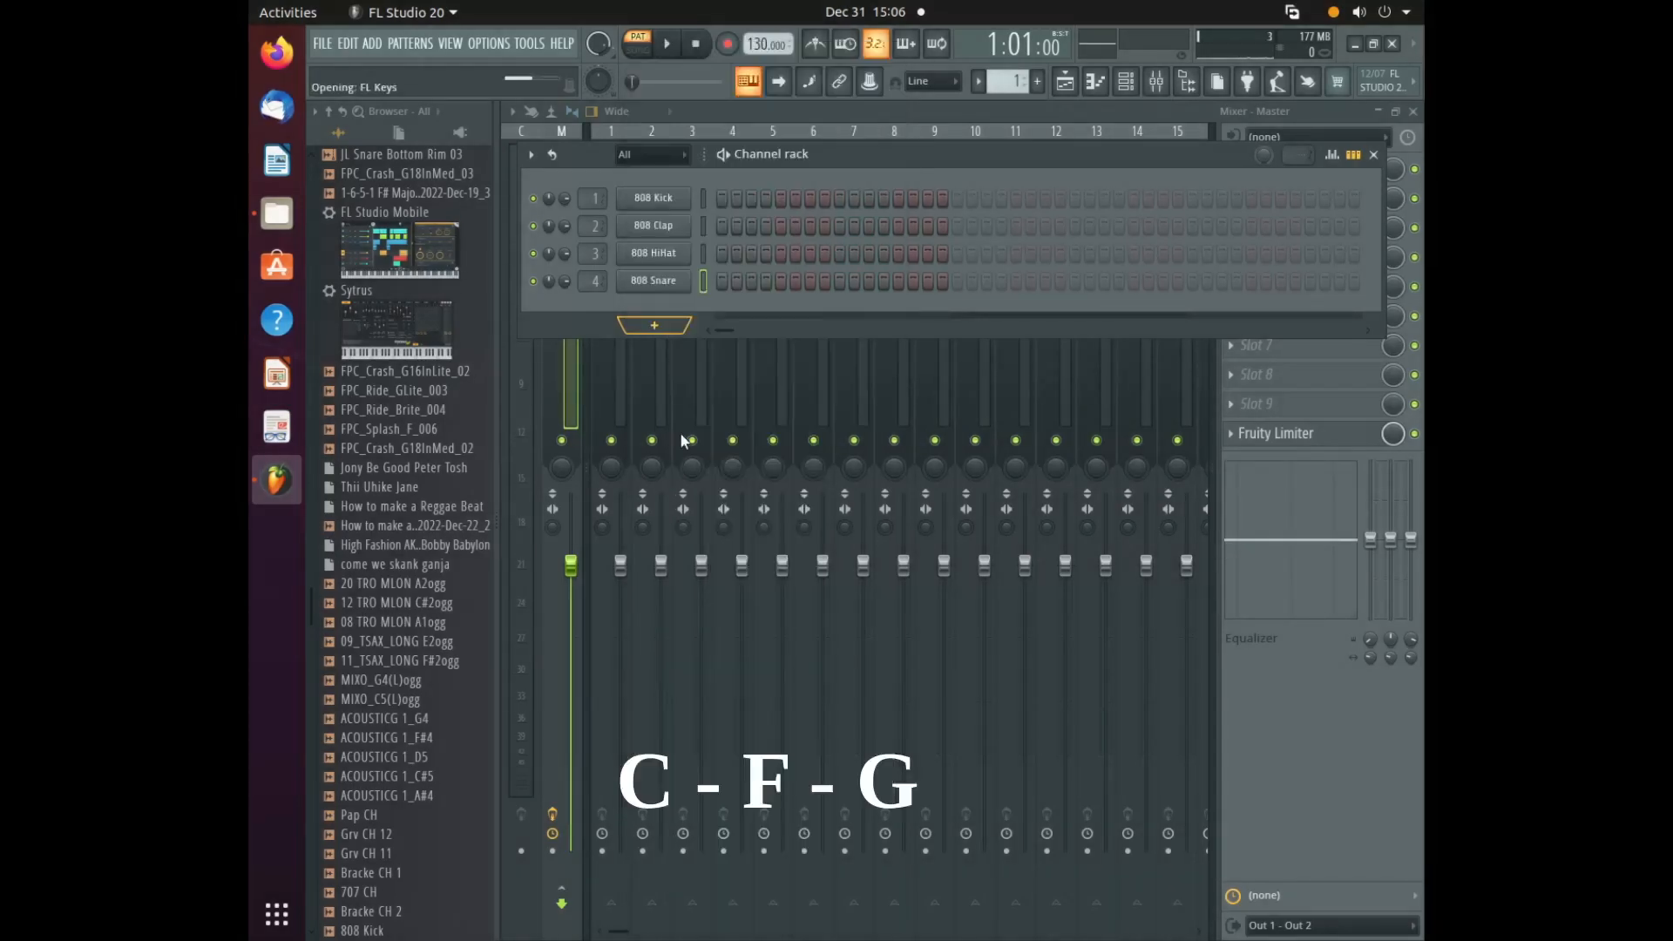
{"action": "left_click", "coordinate": [1112, 364]}
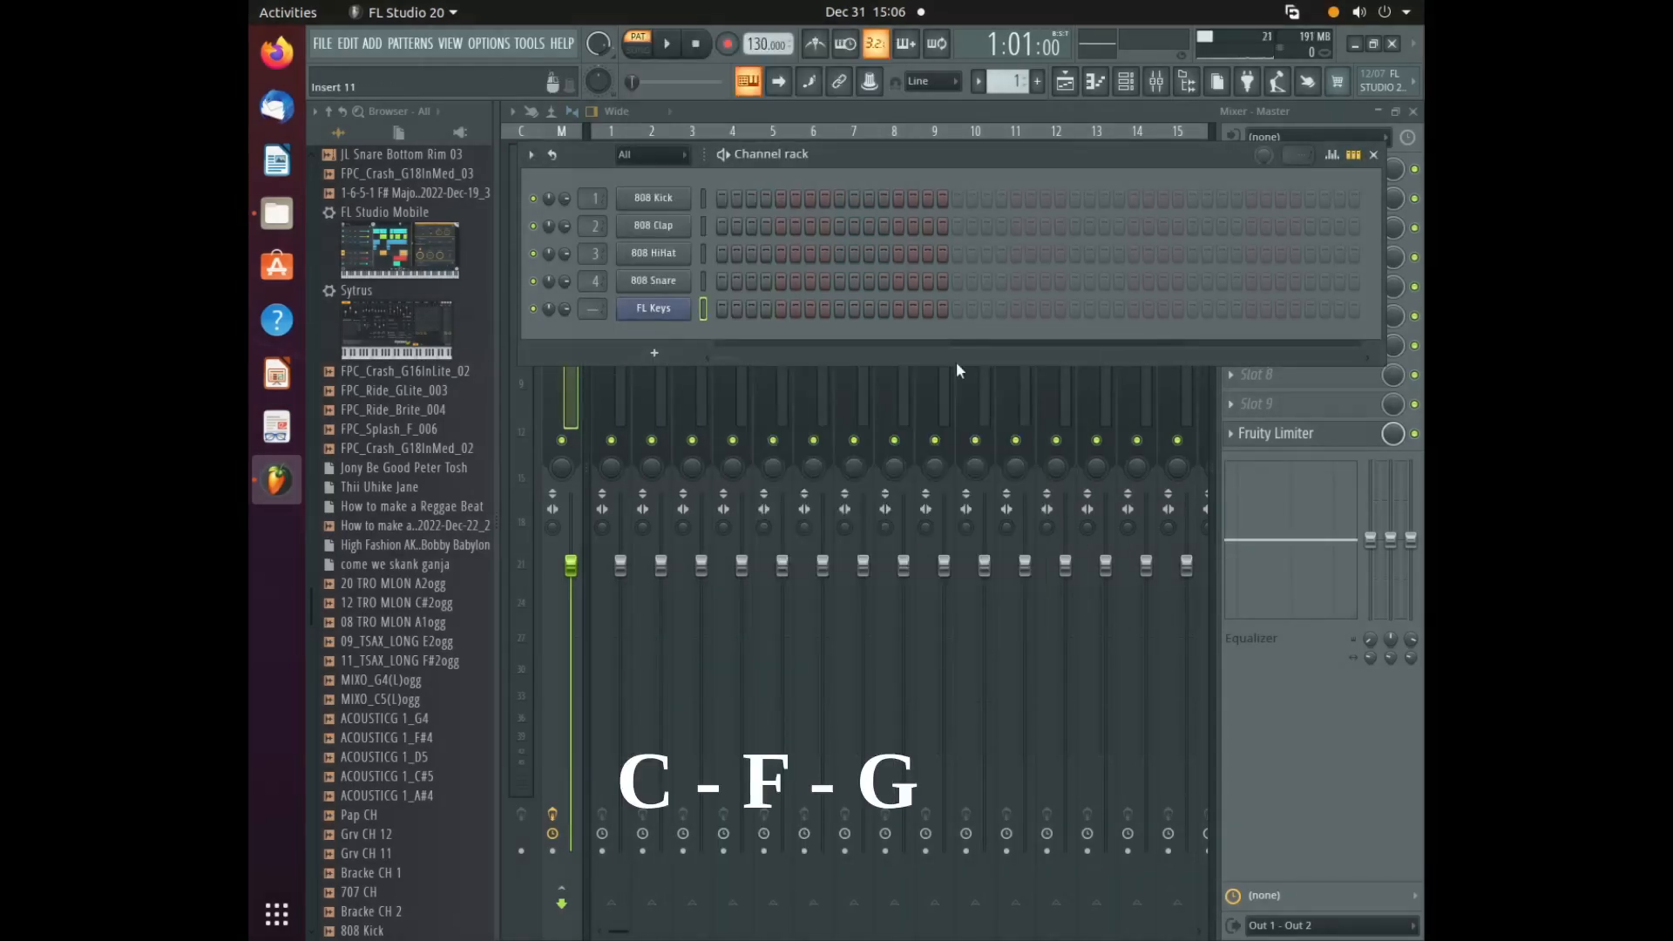
{"action": "right_click", "coordinate": [657, 314]}
{"action": "left_click", "coordinate": [745, 312]}
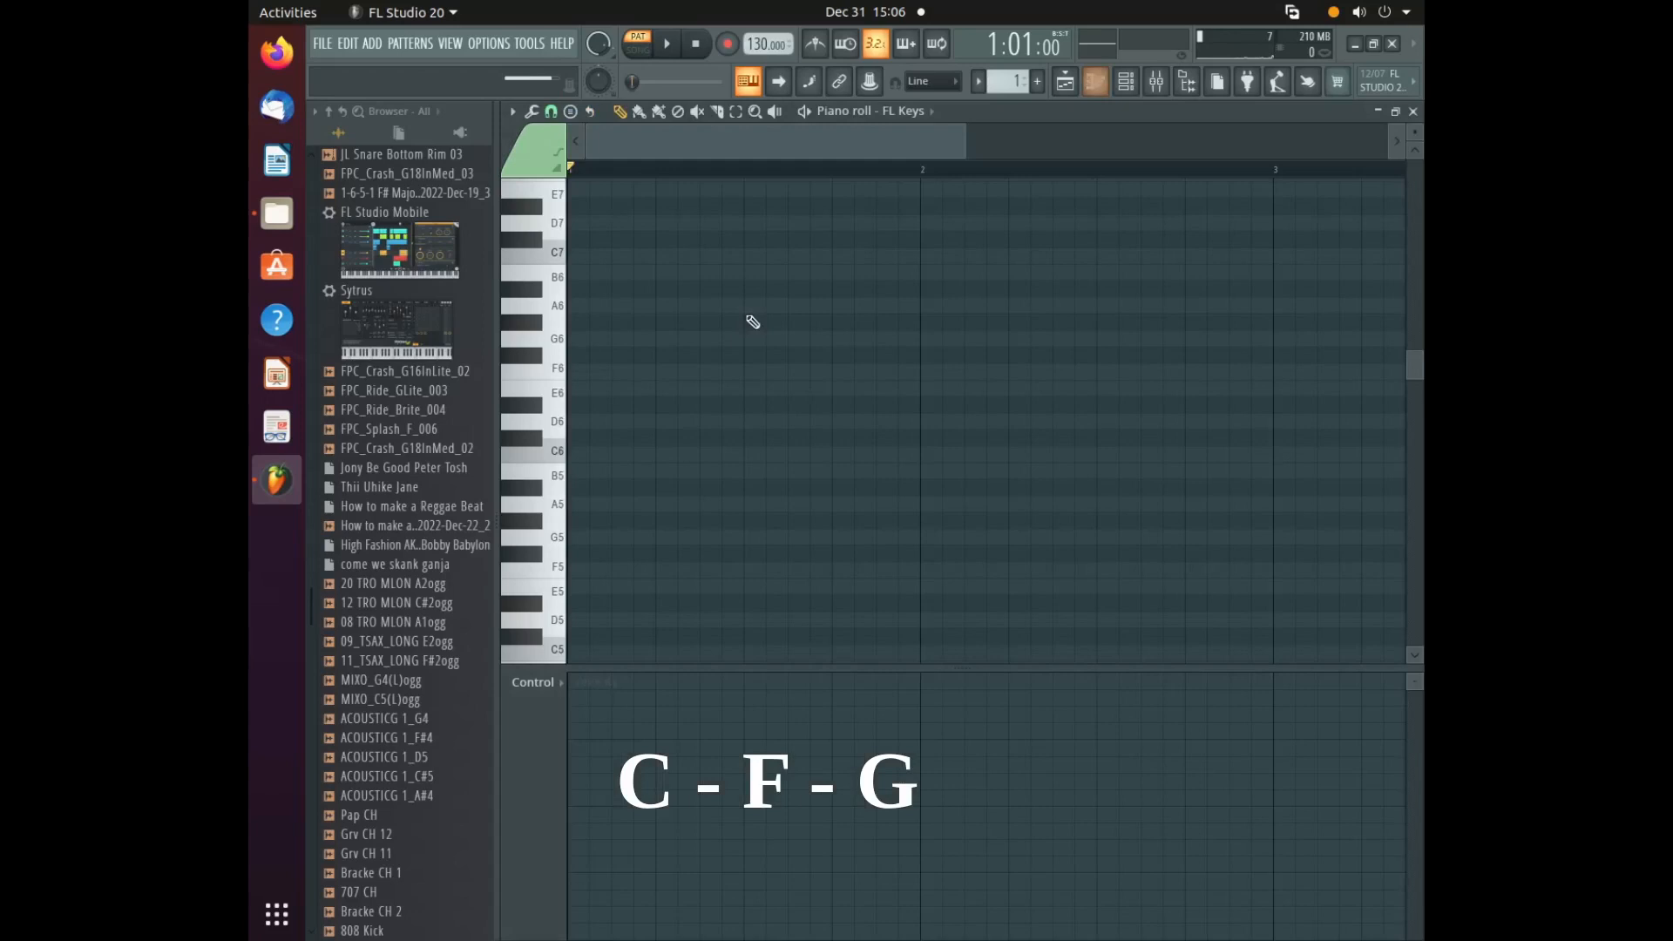
- Audition the C5, E5 and G5 notes of the C chord one by one
{"action": "scroll", "coordinate": [620, 579], "scroll_direction": "down", "scroll_amount": 3}
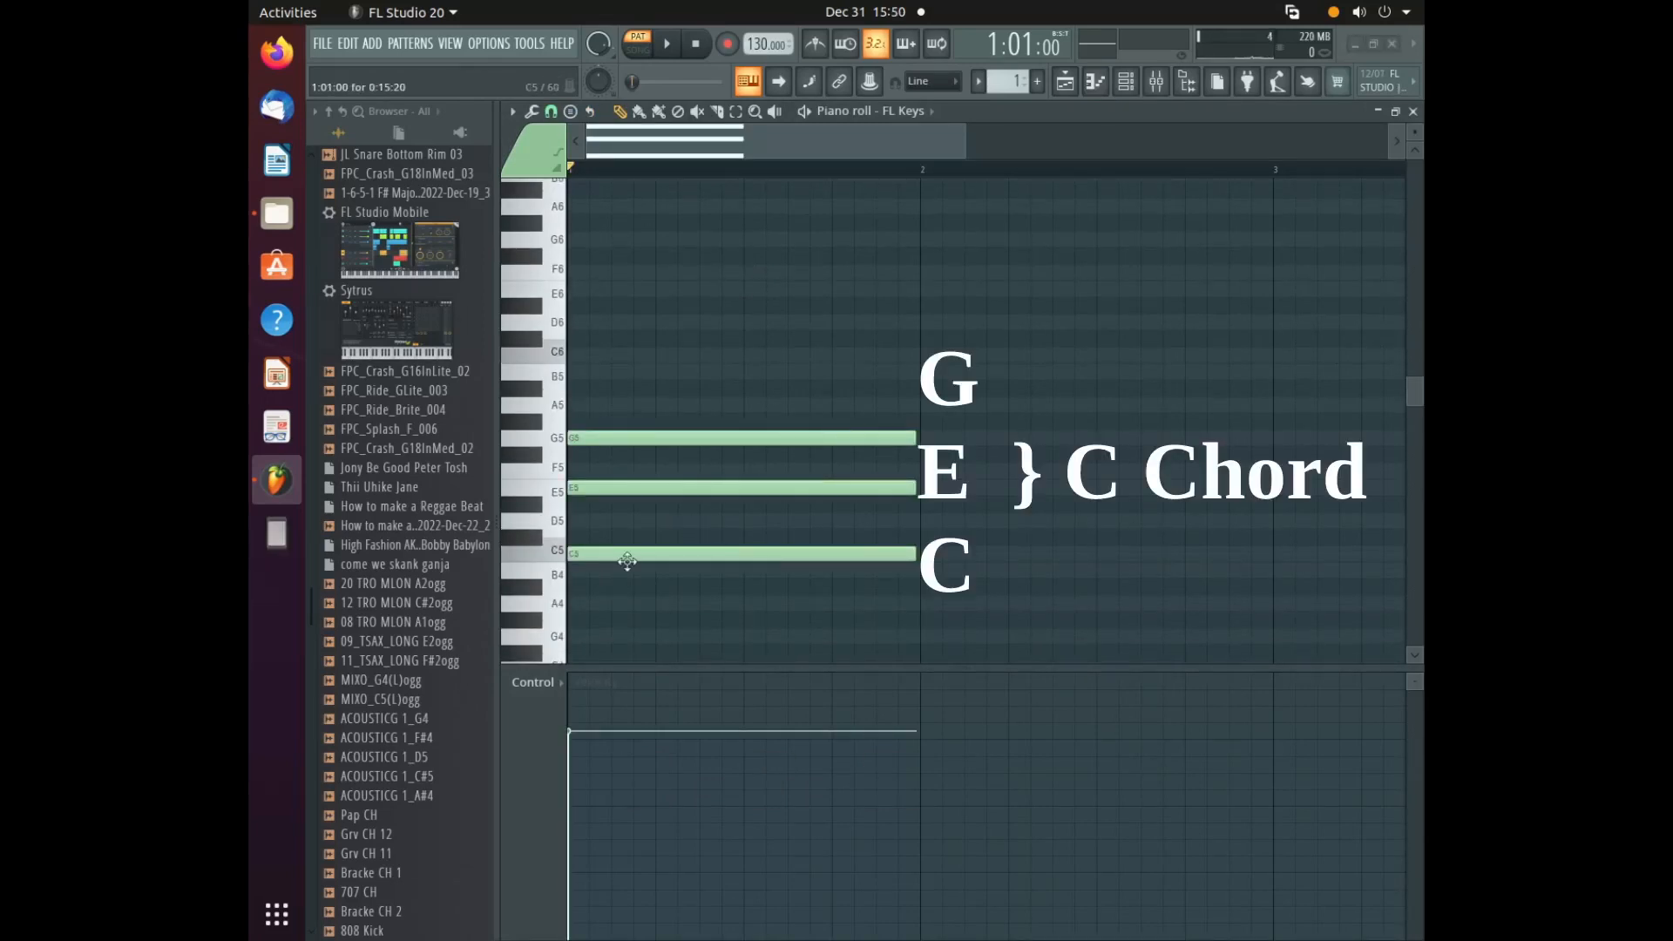
{"action": "left_click", "coordinate": [627, 555]}
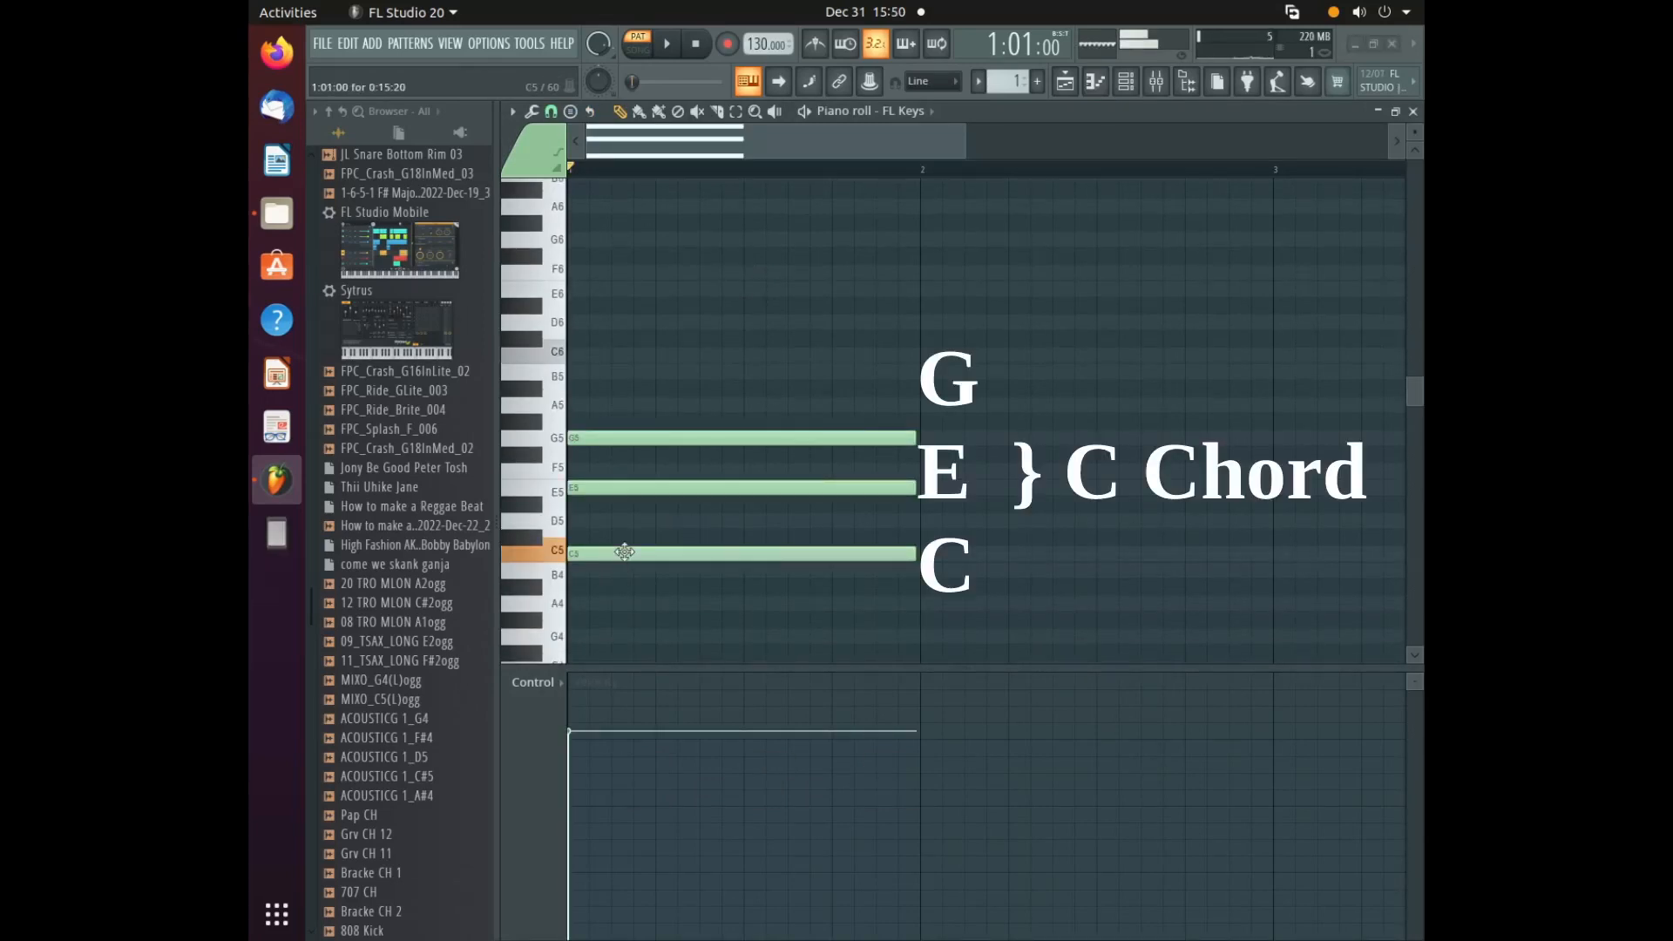
{"action": "left_click", "coordinate": [635, 486]}
{"action": "left_click", "coordinate": [612, 437]}
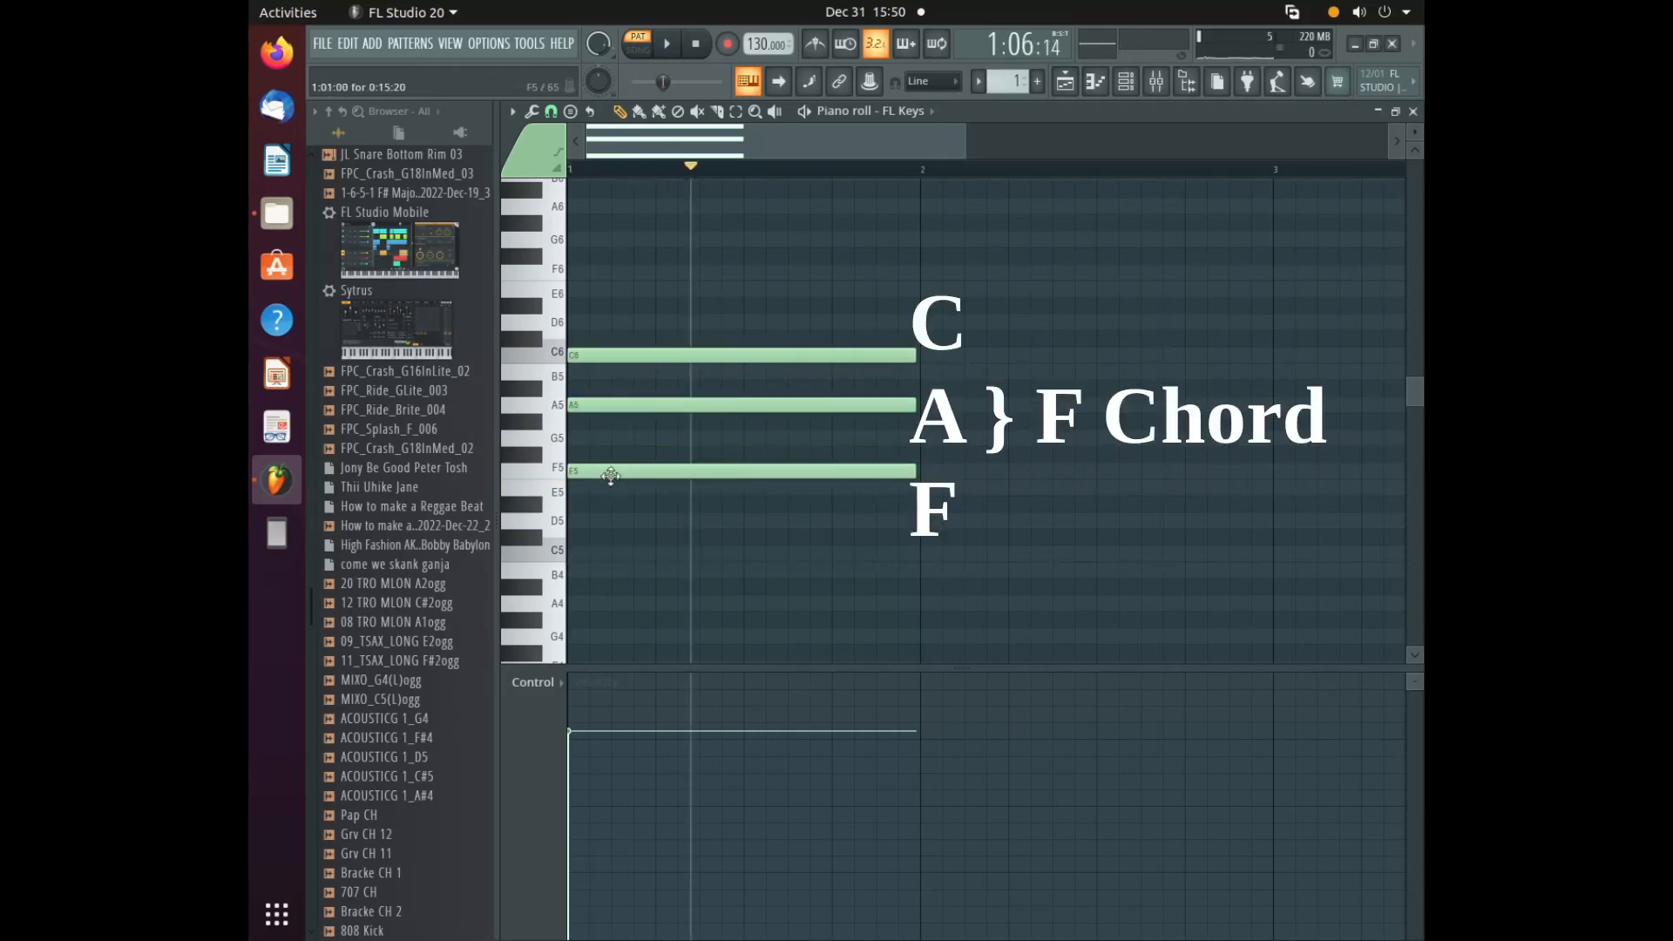
- Audition the F chord's F5 note, and the G5, B5 and D6 notes of the G chord one by one
{"action": "left_click", "coordinate": [610, 475]}
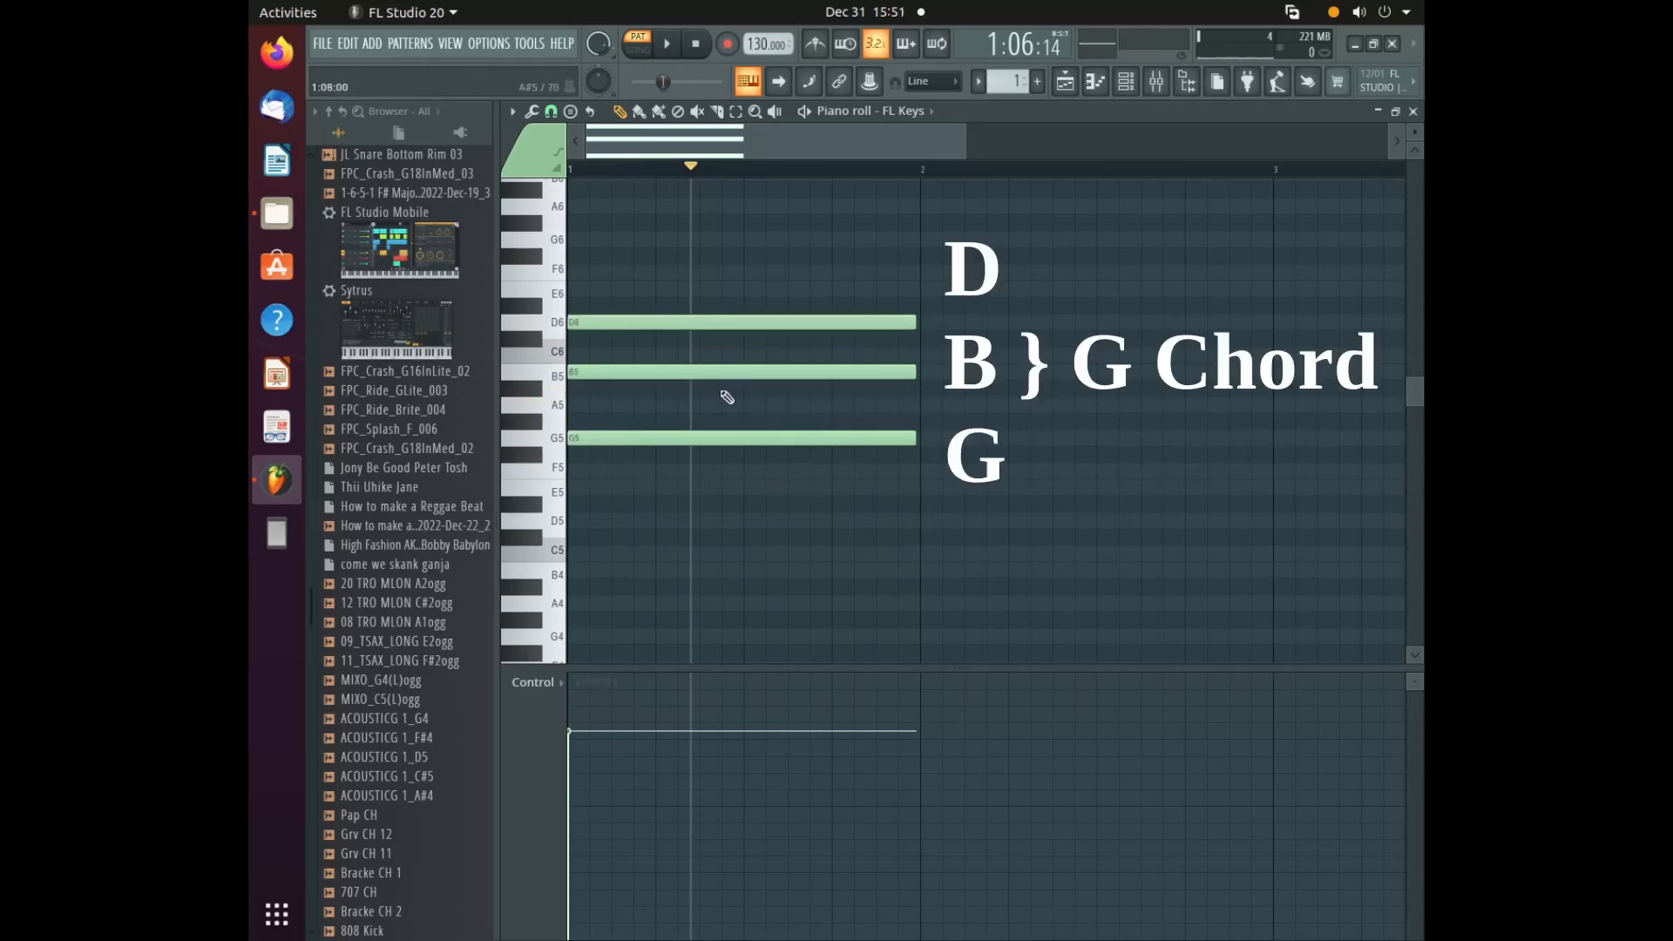
{"action": "left_click", "coordinate": [593, 437]}
{"action": "left_click", "coordinate": [597, 372]}
{"action": "left_click", "coordinate": [594, 323]}
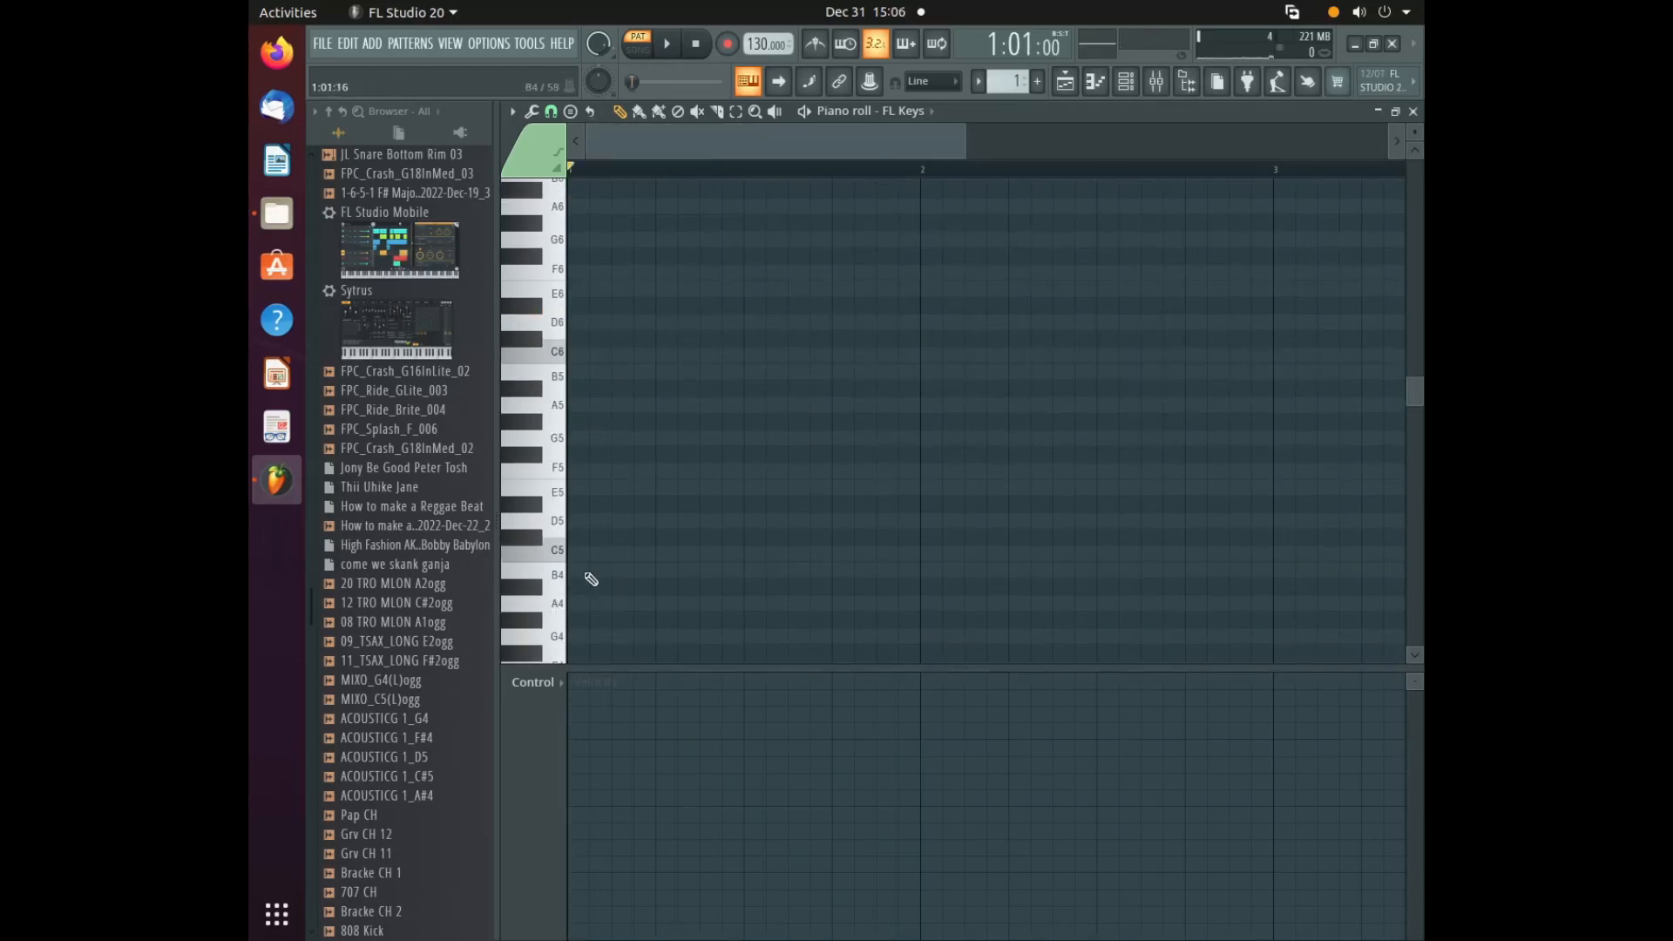
- Build a C chord in bar 1 of the empty piano roll from C5, E5 and G5 notes, each about one bar long
{"action": "left_click", "coordinate": [570, 551]}
{"action": "left_click_drag", "start_coordinate": [611, 553], "coordinate": [866, 565]}
{"action": "left_click", "coordinate": [577, 487]}
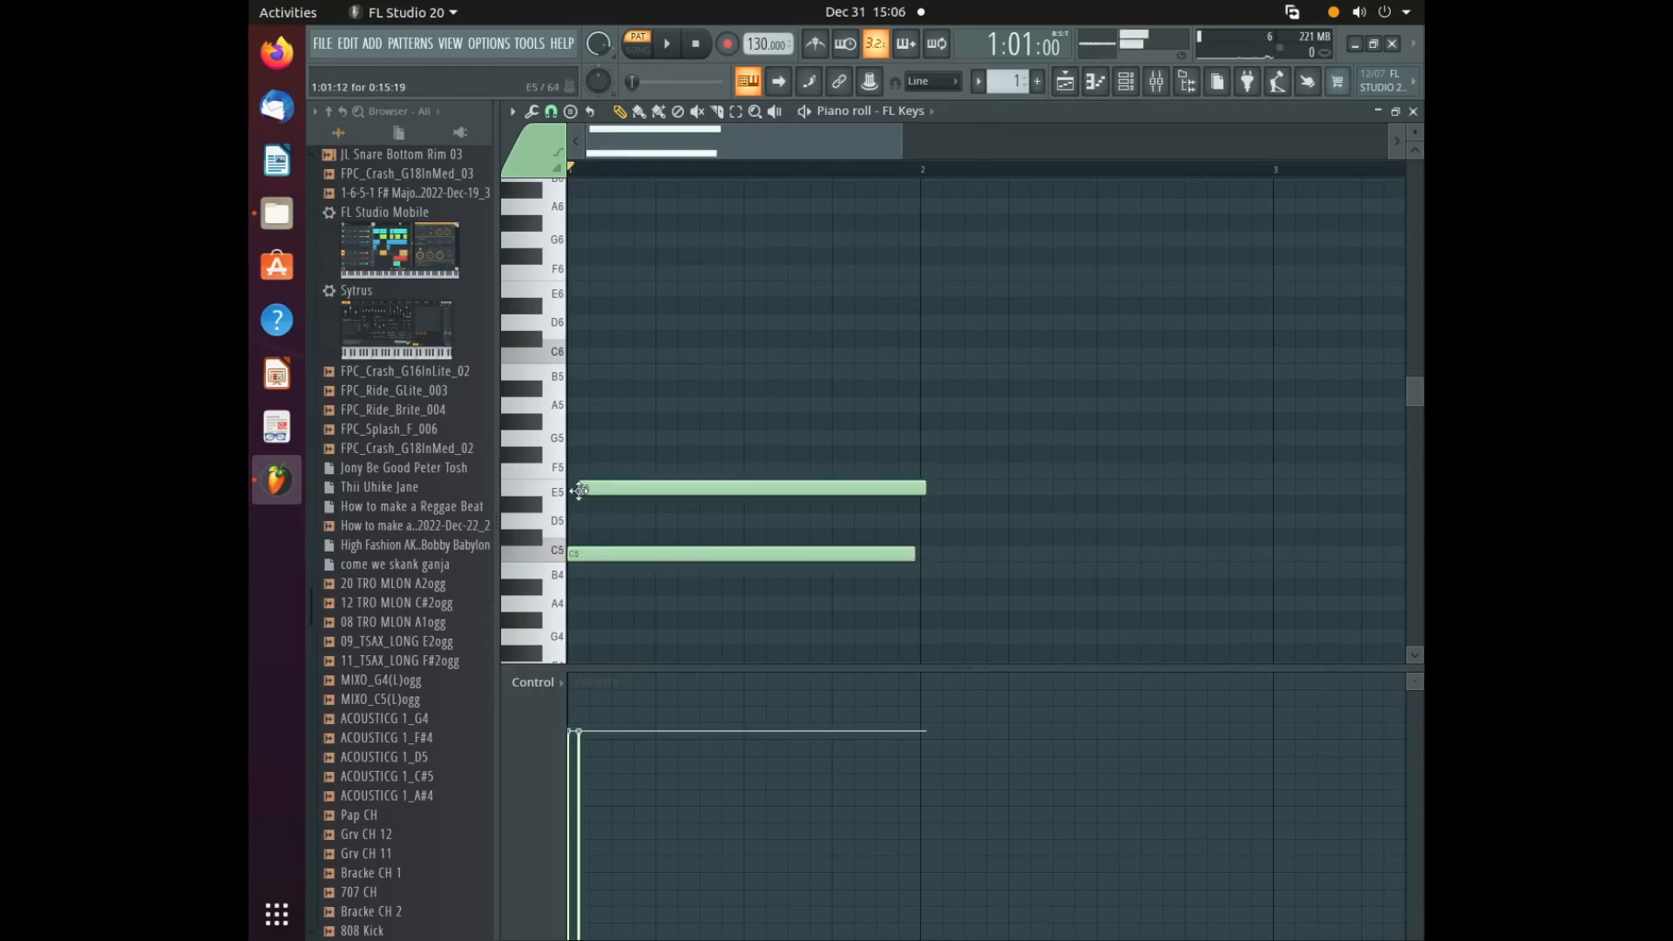
{"action": "left_click", "coordinate": [578, 438]}
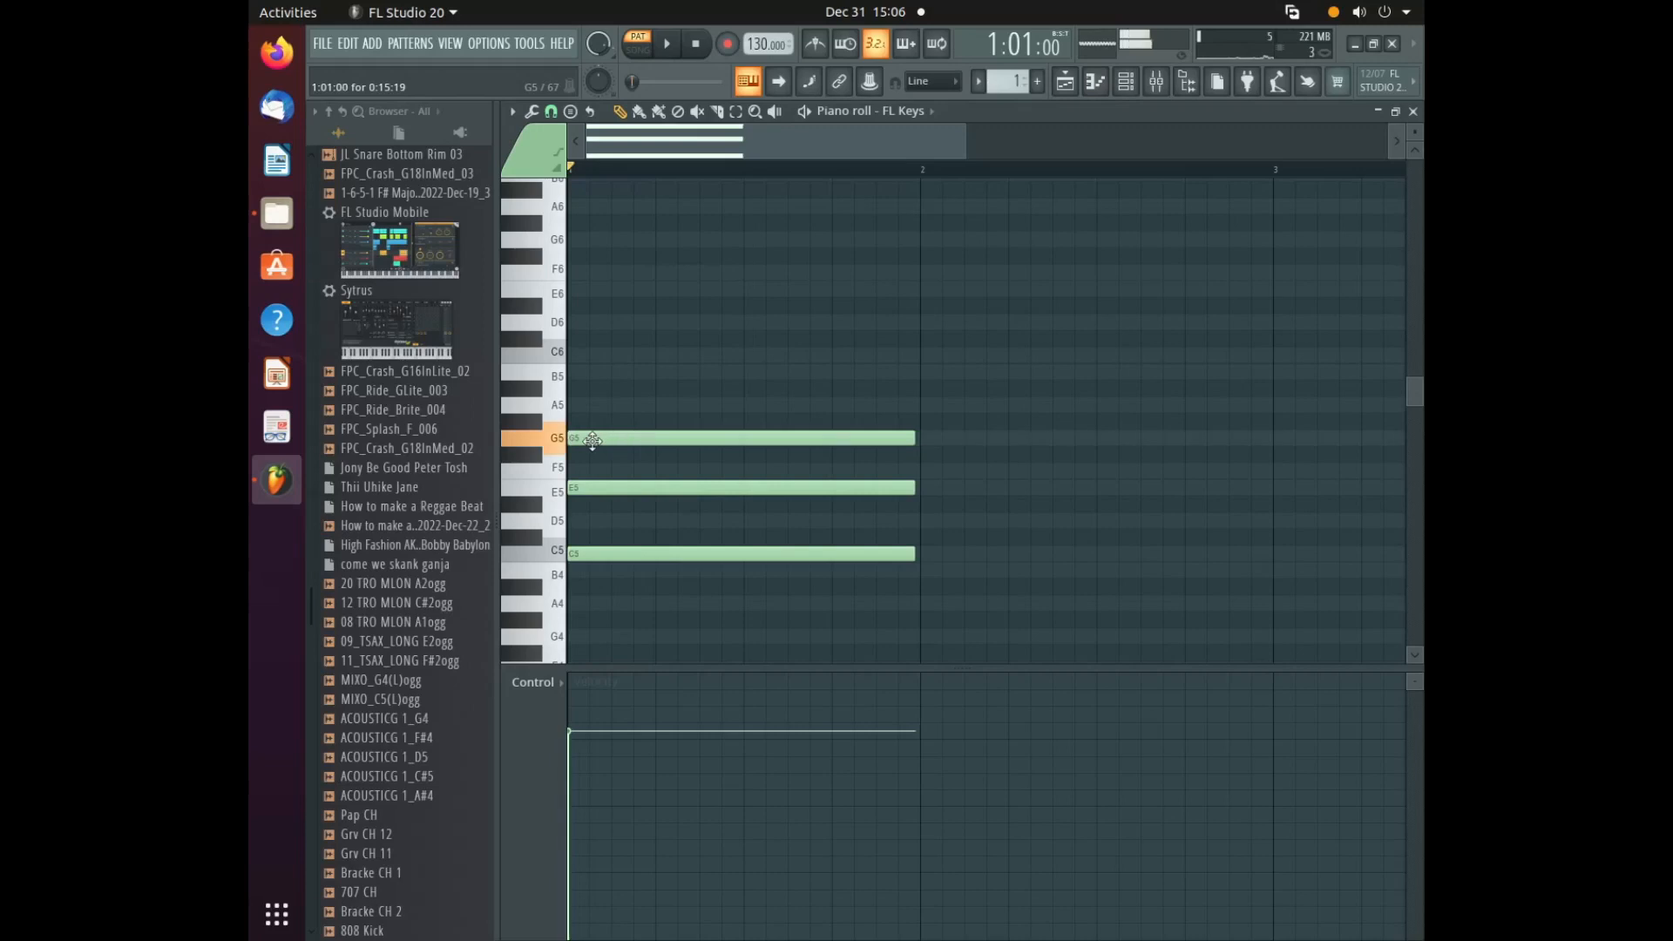
- Copy the C chord to bar 2 as F5, A5, C6 and to bar 3 as G5, B5, D6, and play the progression
{"action": "left_click_drag", "start_coordinate": [836, 413], "coordinate": [829, 596]}
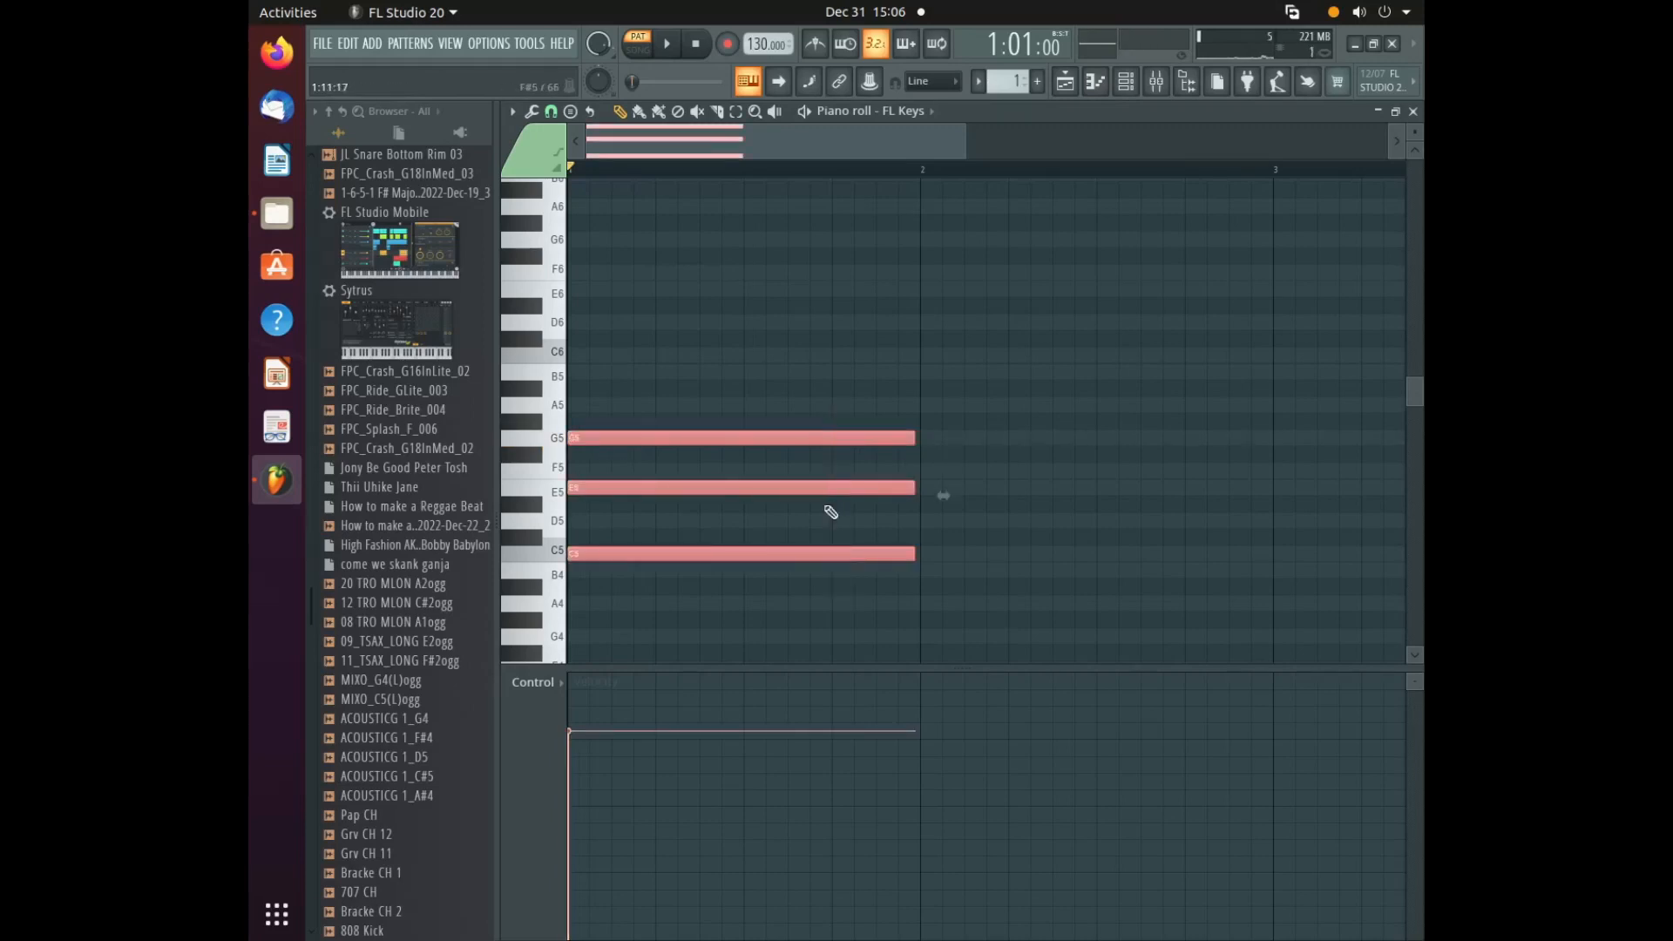
{"action": "left_click_drag", "start_coordinate": [769, 439], "coordinate": [1124, 348]}
{"action": "scroll", "coordinate": [886, 178], "scroll_direction": "down", "scroll_amount": 2, "text": "ctrl"}
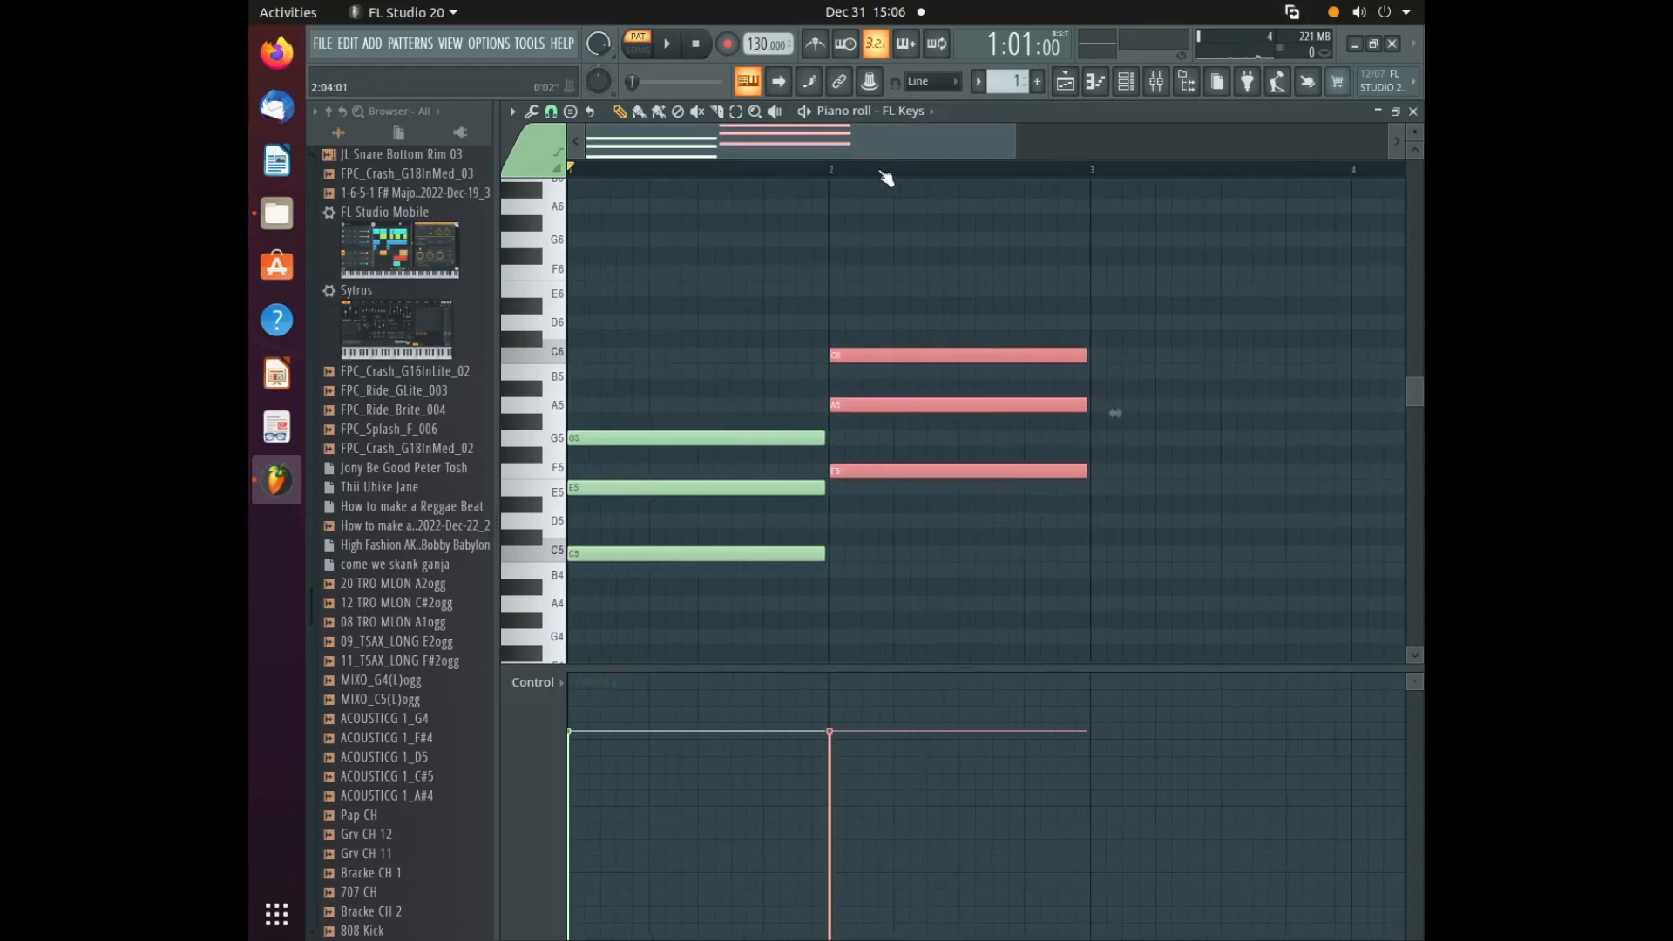
{"action": "left_click_drag", "start_coordinate": [858, 350], "coordinate": [1087, 322]}
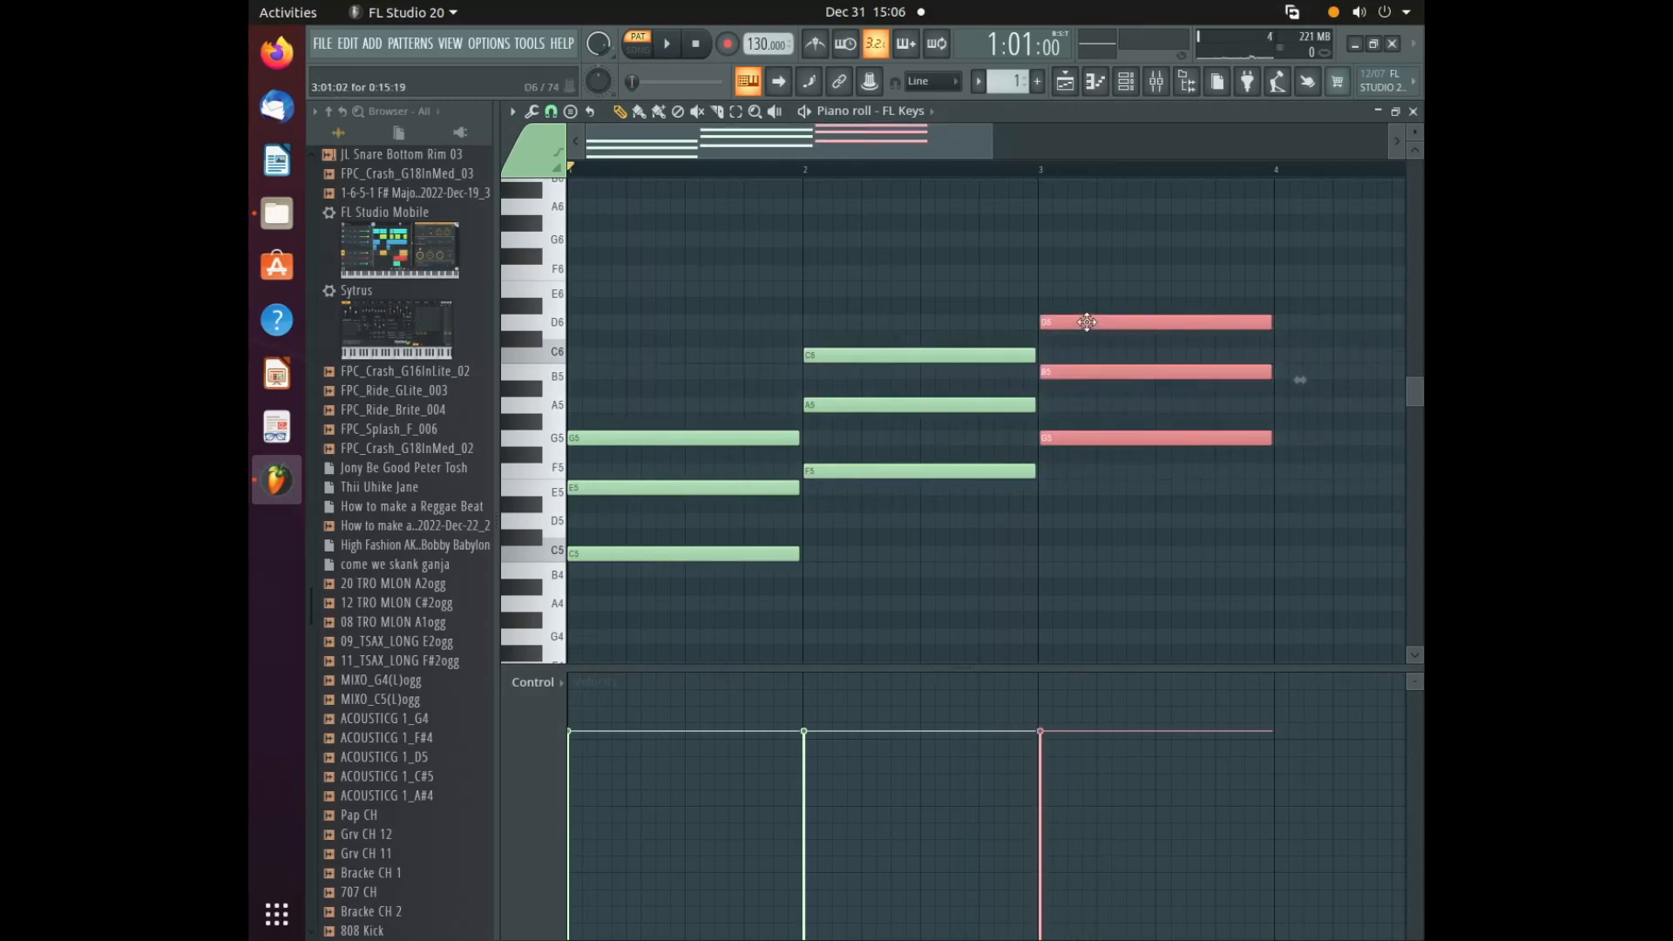
{"action": "left_click", "coordinate": [669, 45]}
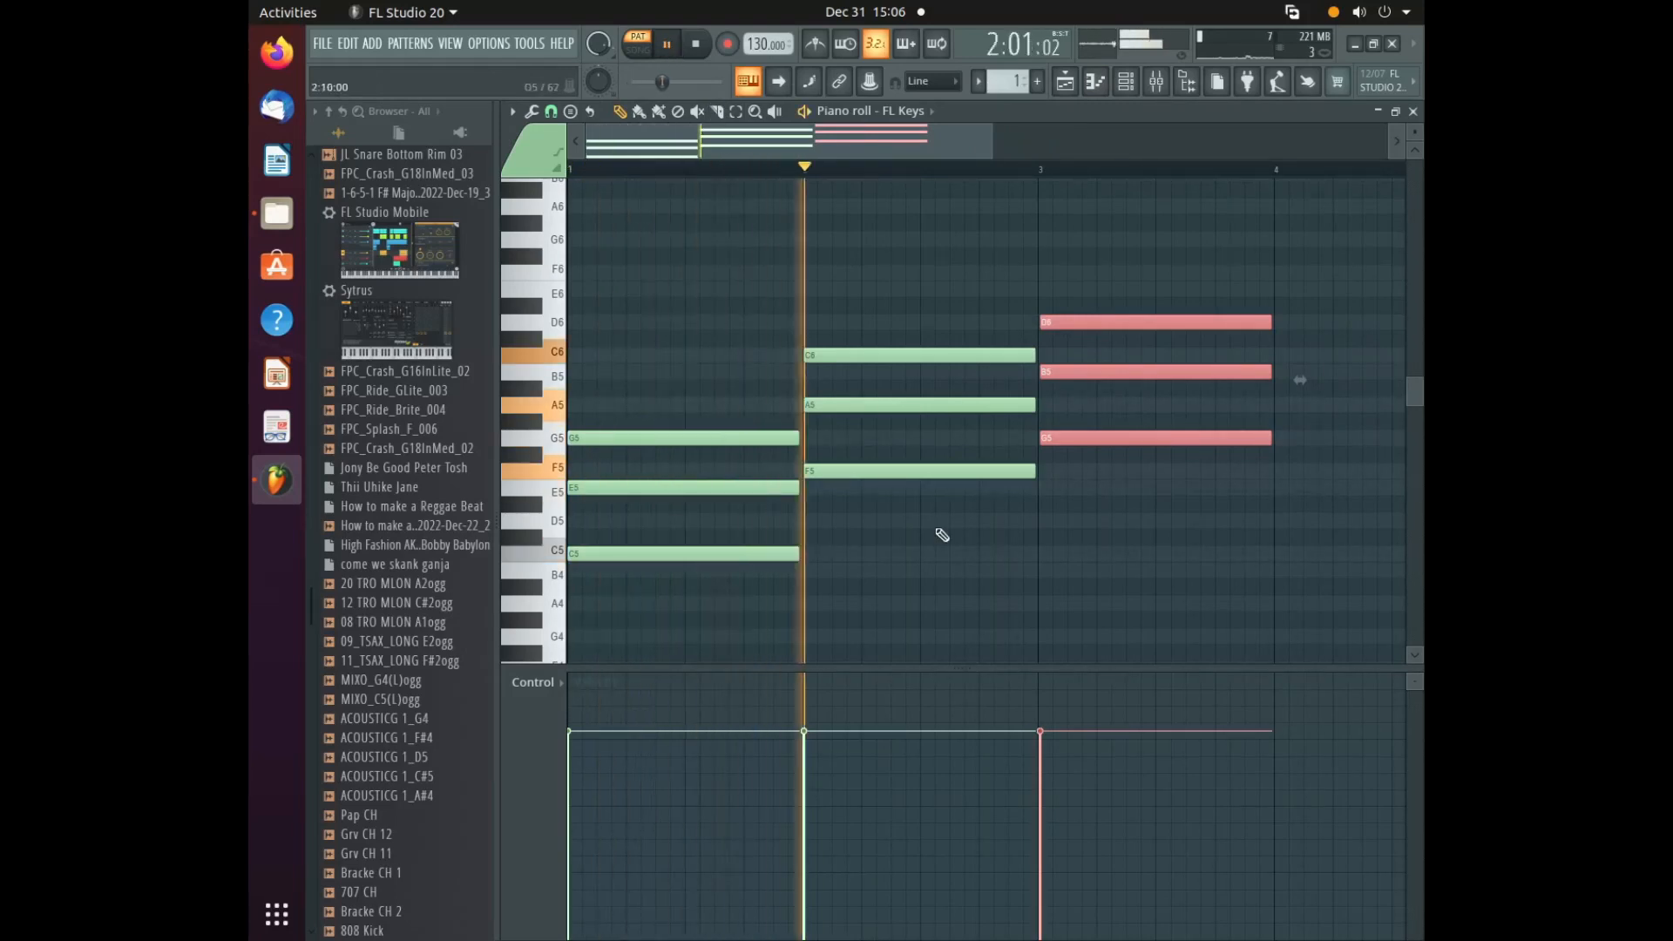